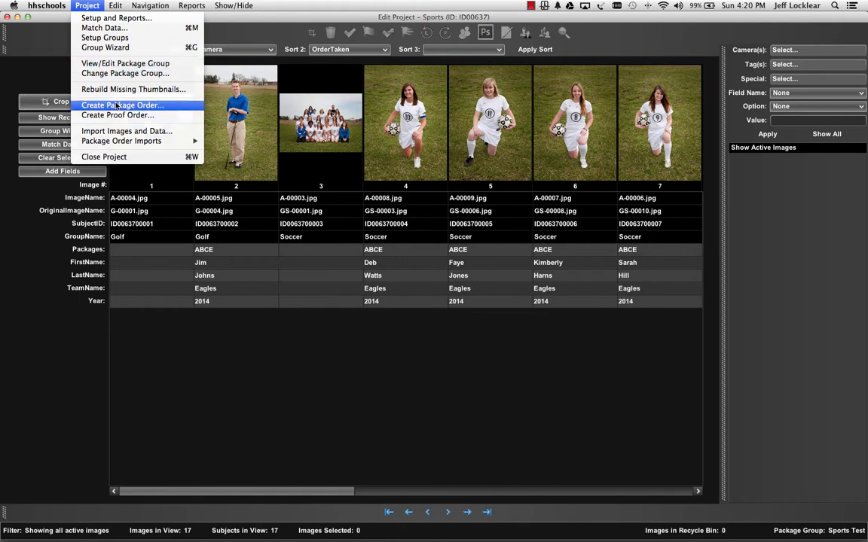
Step: Review the products and template settings of packages B and C in the Sports Test package group, and return to the project
left_click(108, 63)
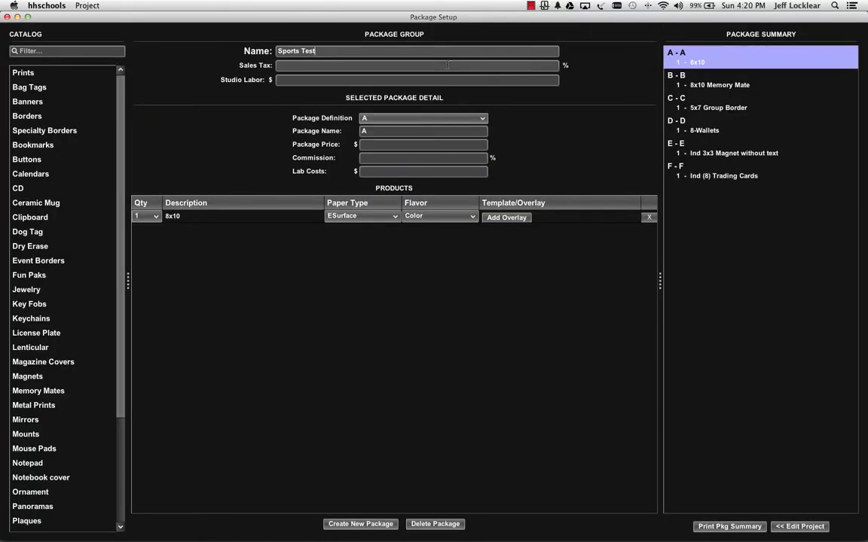
left_click(692, 87)
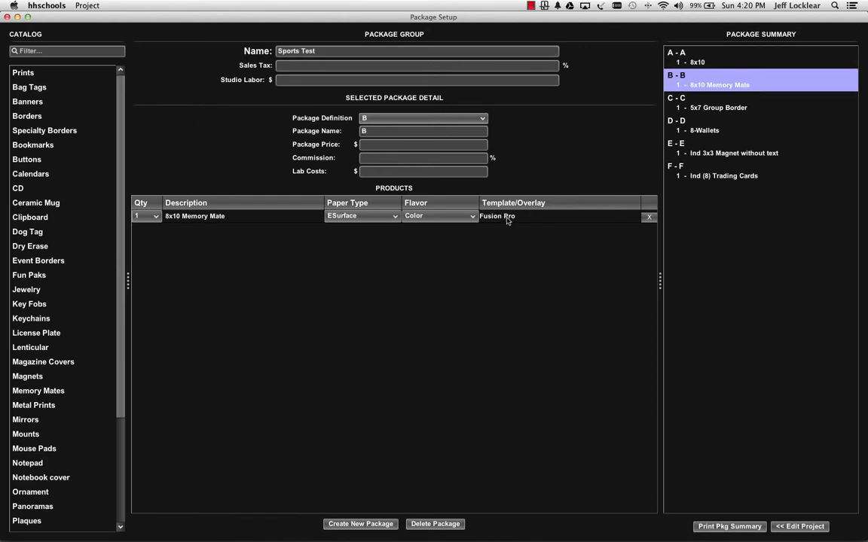
left_click(694, 114)
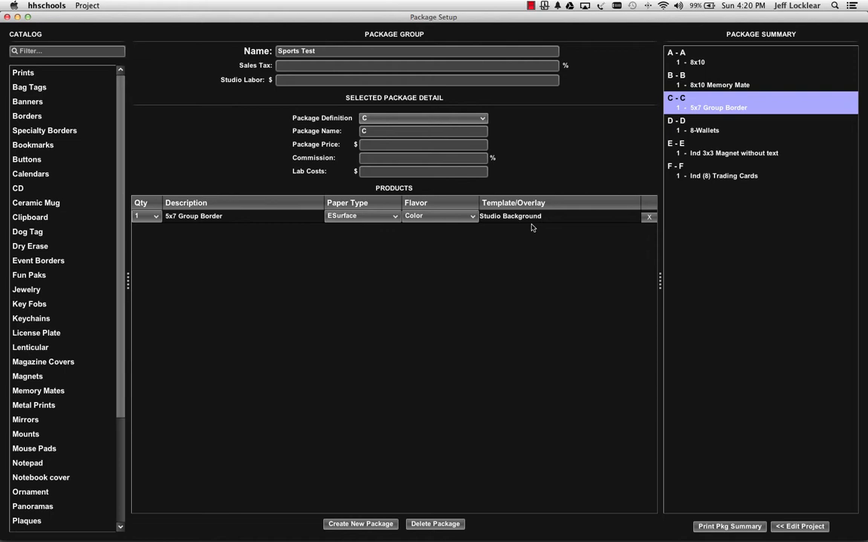
left_click(805, 526)
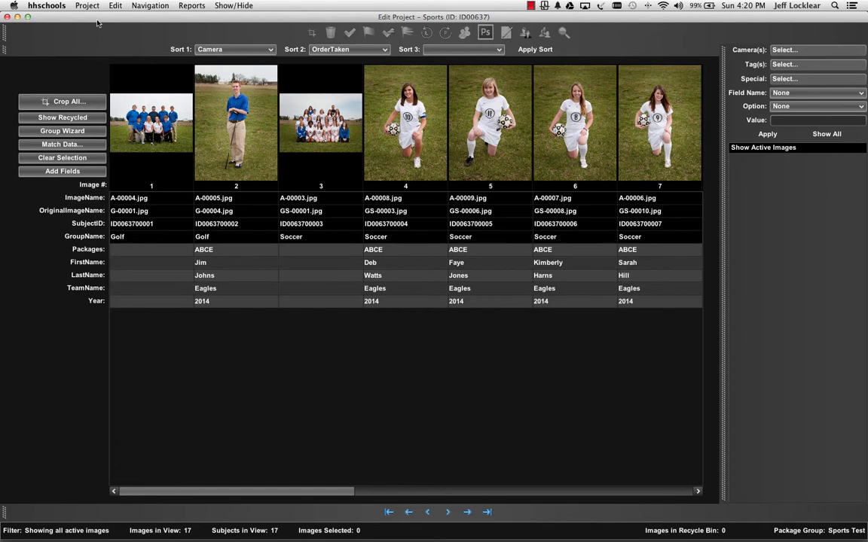
Step: Open the product graphics setup, look through the settings of each group, and close it
left_click(115, 6)
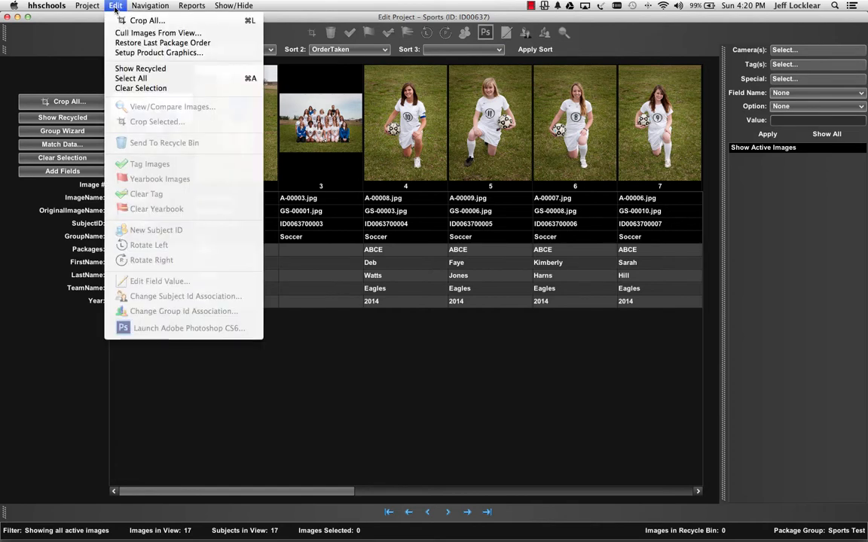
left_click(133, 54)
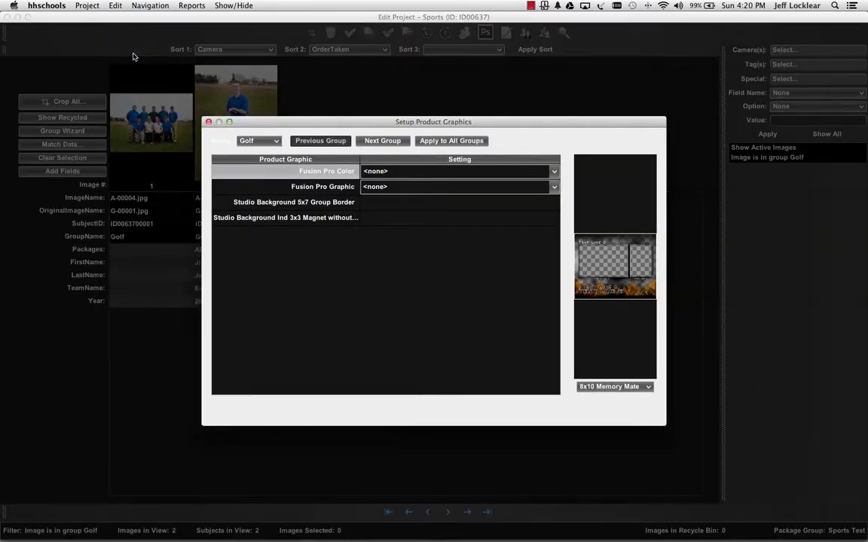
left_click(383, 141)
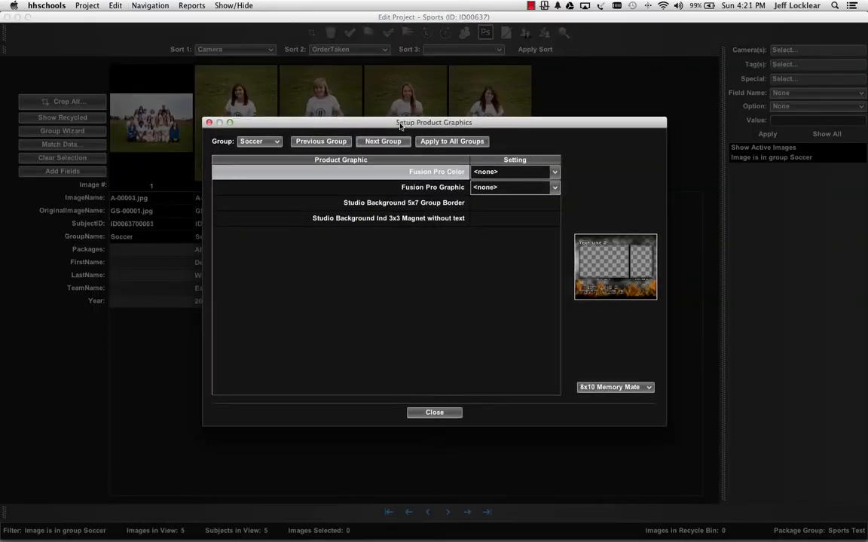
left_click_drag(400, 125, 414, 192)
left_click(402, 208)
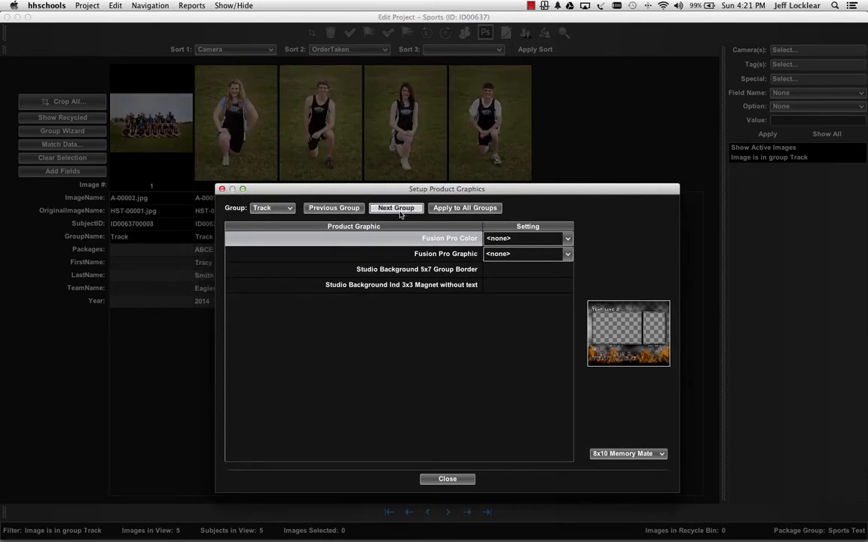
left_click(402, 210)
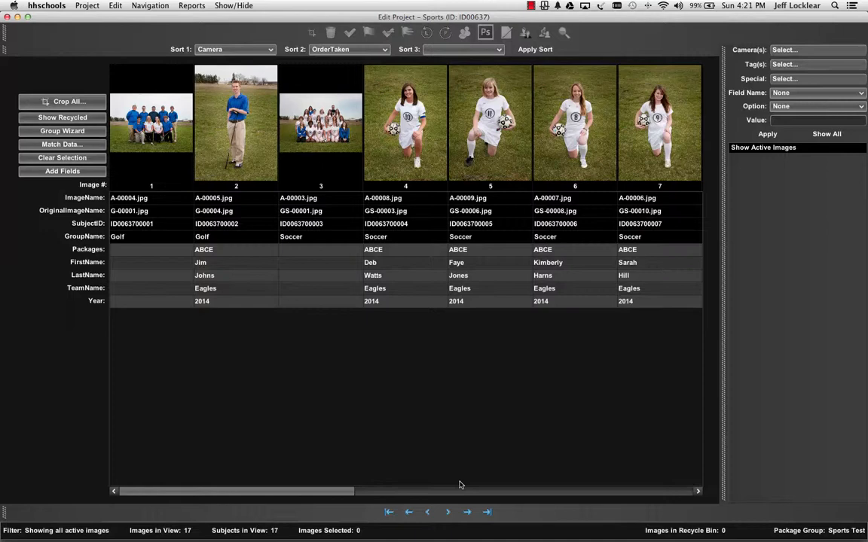
left_click(448, 479)
Step: From the Group Wizard's product graphics setup, set the Golf group's Fusion Pro Color to Royal Blue and Fusion Pro Graphic to Golf
left_click(62, 131)
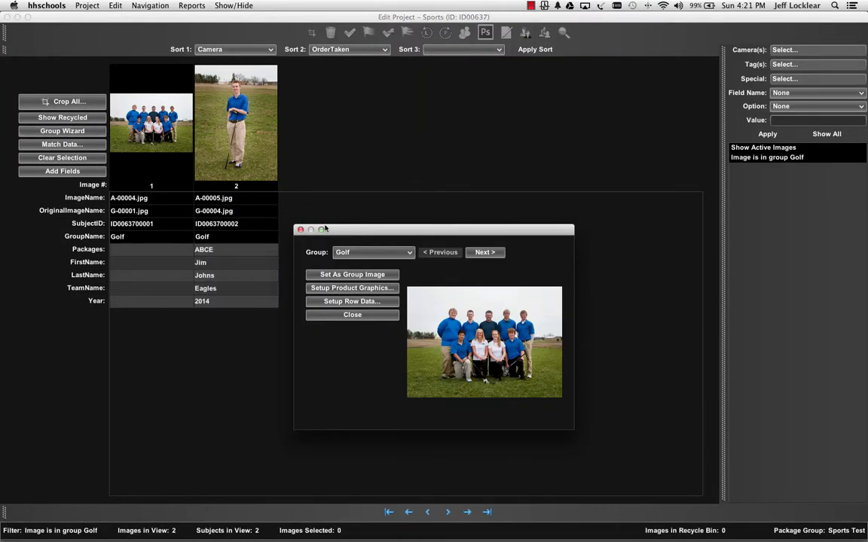
left_click(341, 290)
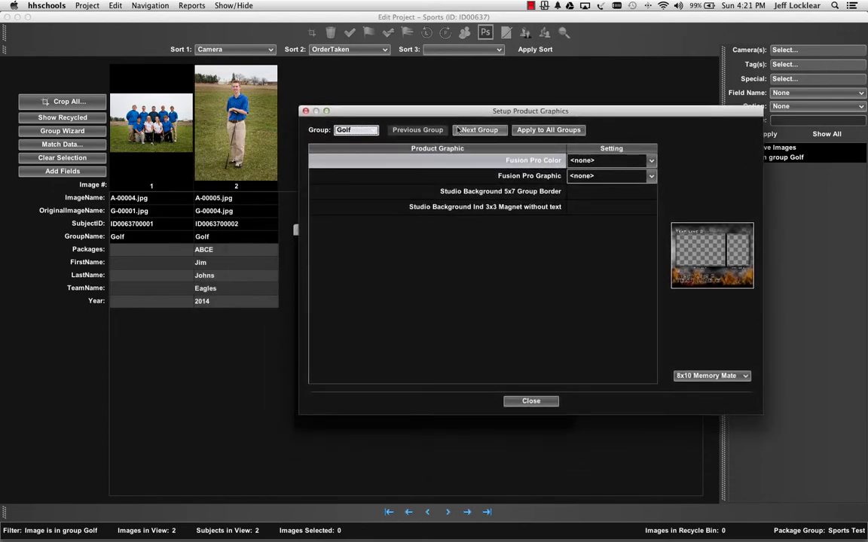
left_click(610, 161)
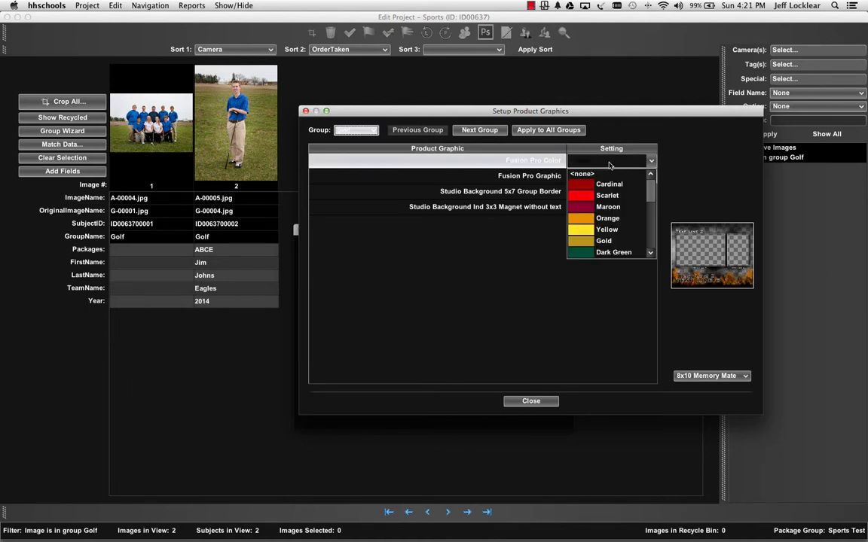
scroll(606, 213, "down", 2)
scroll(606, 213, "down", 1)
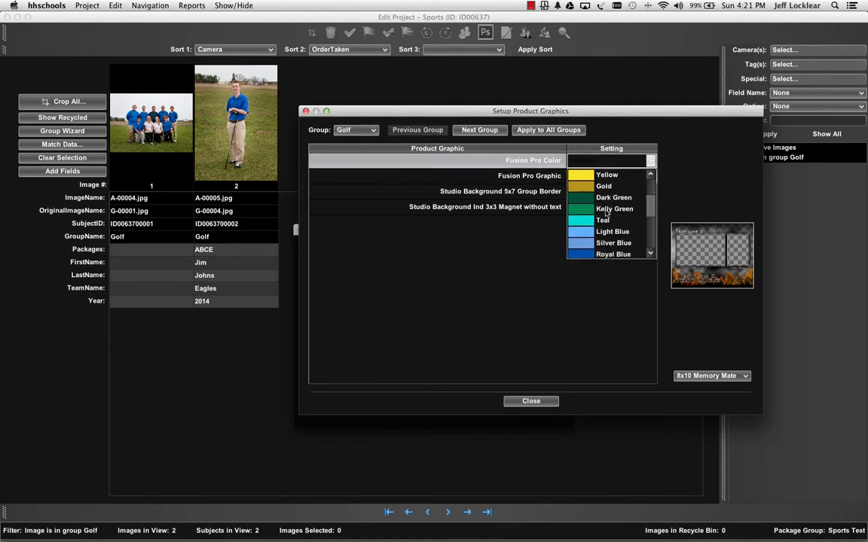
left_click(592, 253)
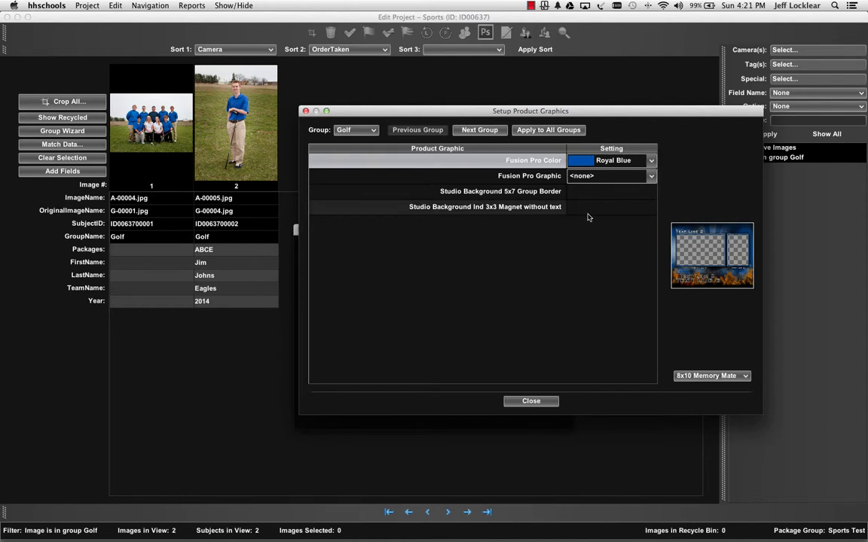
left_click(651, 176)
scroll(606, 226, "down", 2)
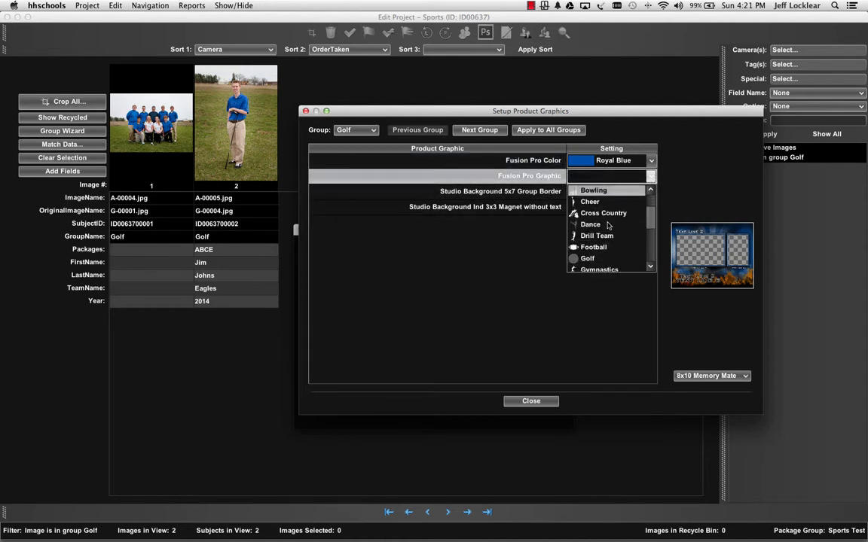
left_click(595, 245)
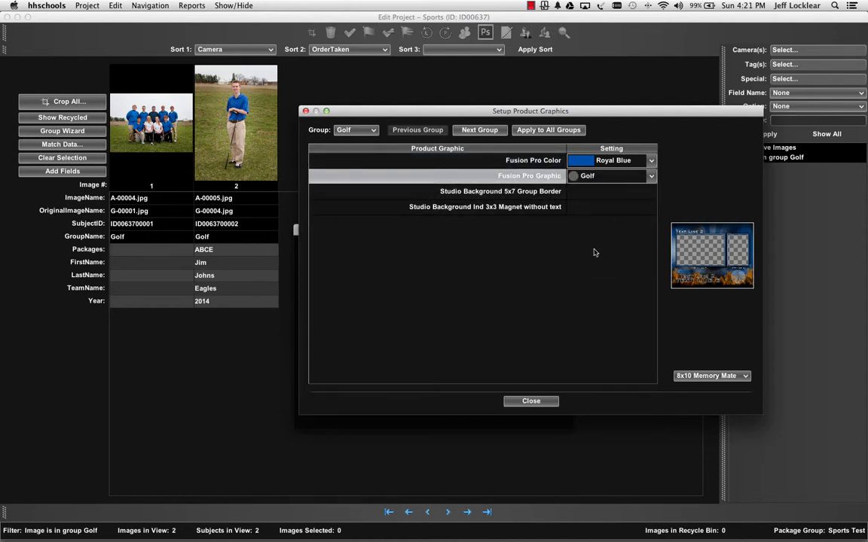
Step: Assign Border_5x7V_SBS.JPG from the "studio backgrounds For Test Orders" folder as the Golf group's studio background for the 5x7 Group Border
left_click(533, 192)
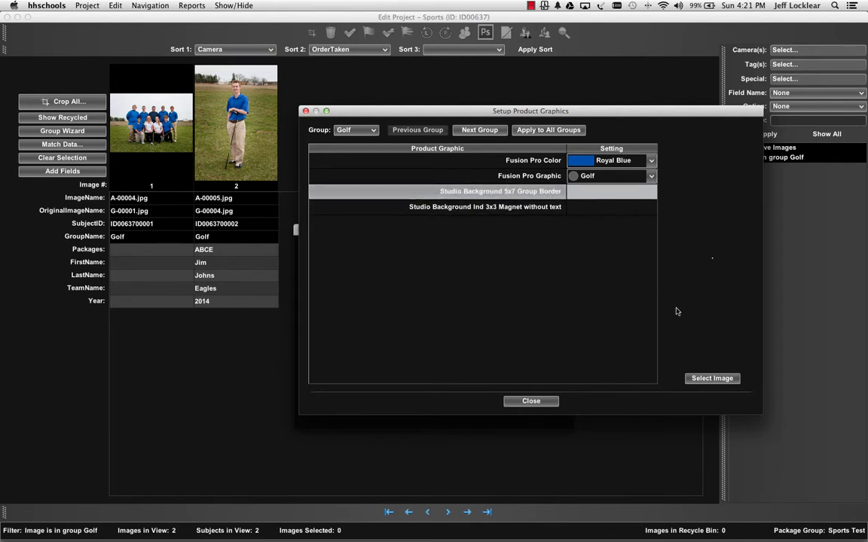
left_click(719, 378)
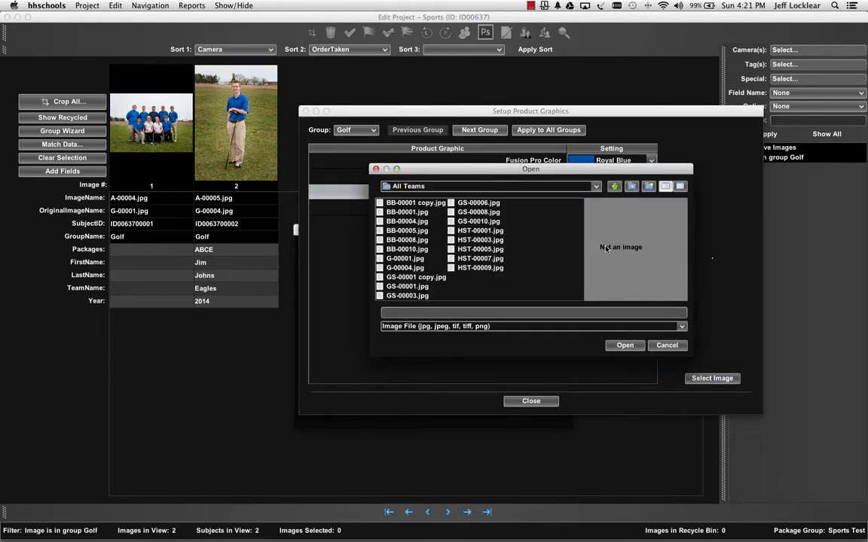
left_click(615, 187)
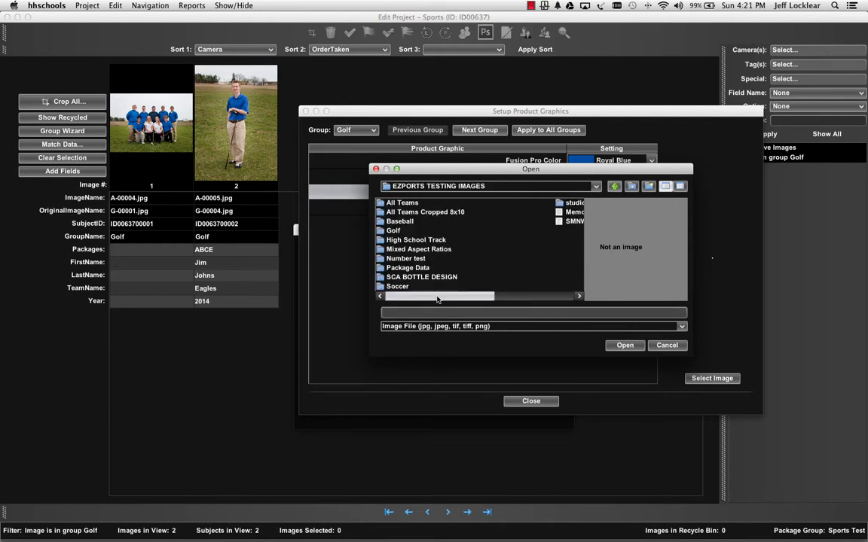
left_click_drag(441, 300, 486, 298)
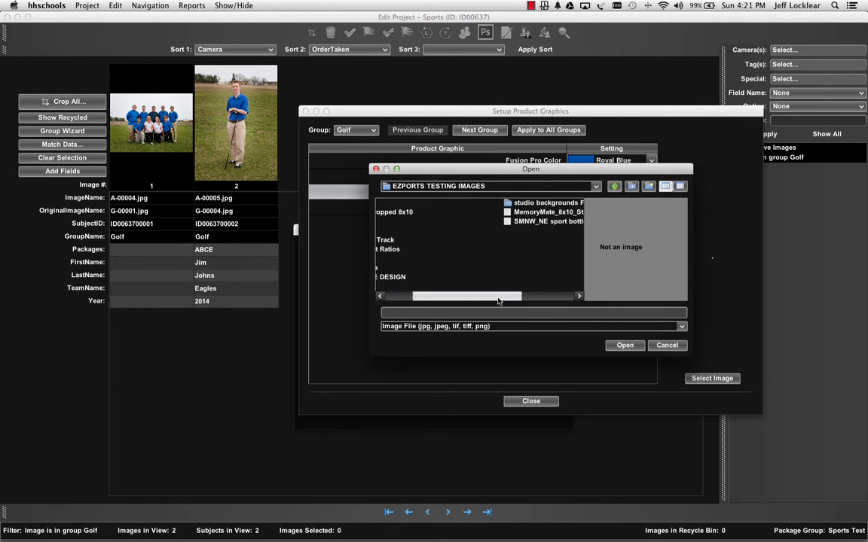
double_click(556, 205)
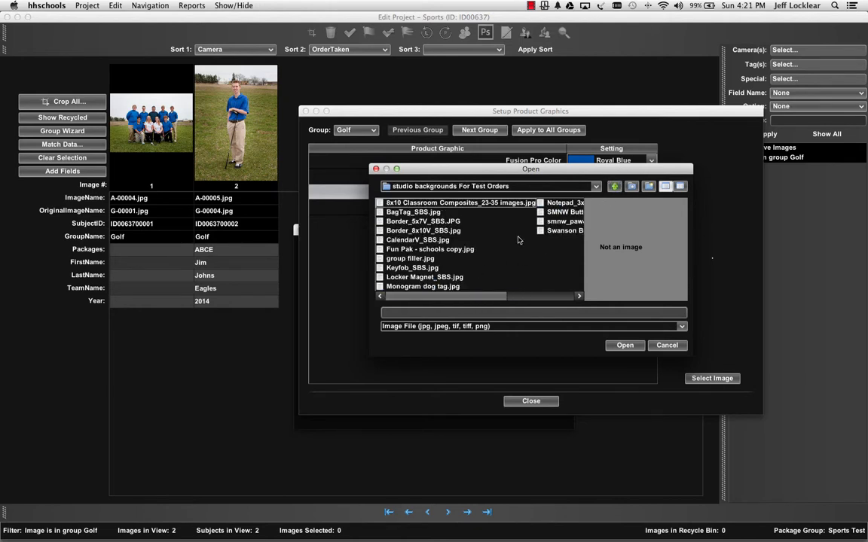
left_click_drag(431, 169, 434, 210)
left_click(412, 262)
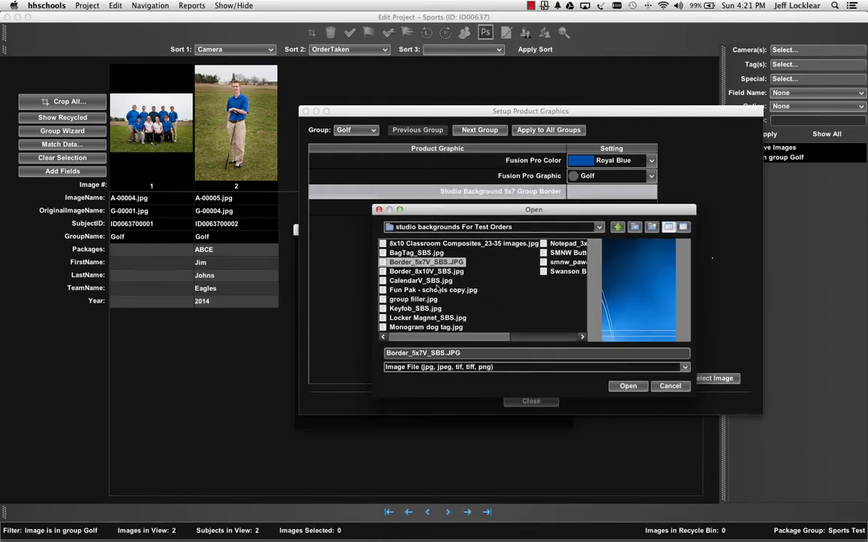
left_click(628, 385)
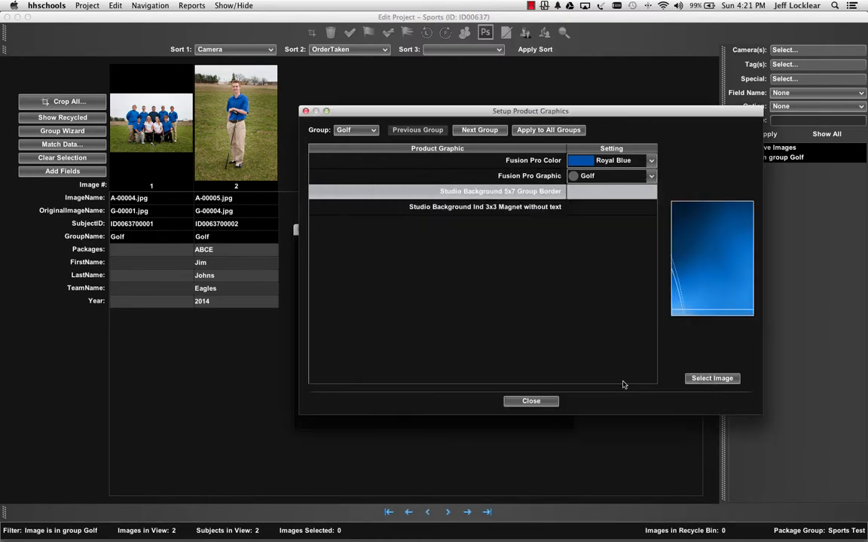
Step: Assign Keyfob_SBS.jpg as the Golf group's studio background for the Ind 3x3 Magnet without text
left_click(544, 208)
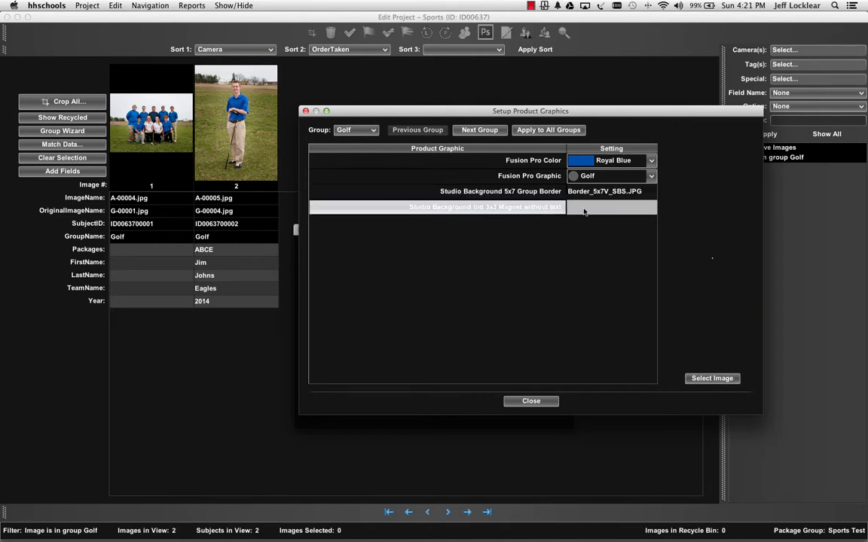
left_click(725, 378)
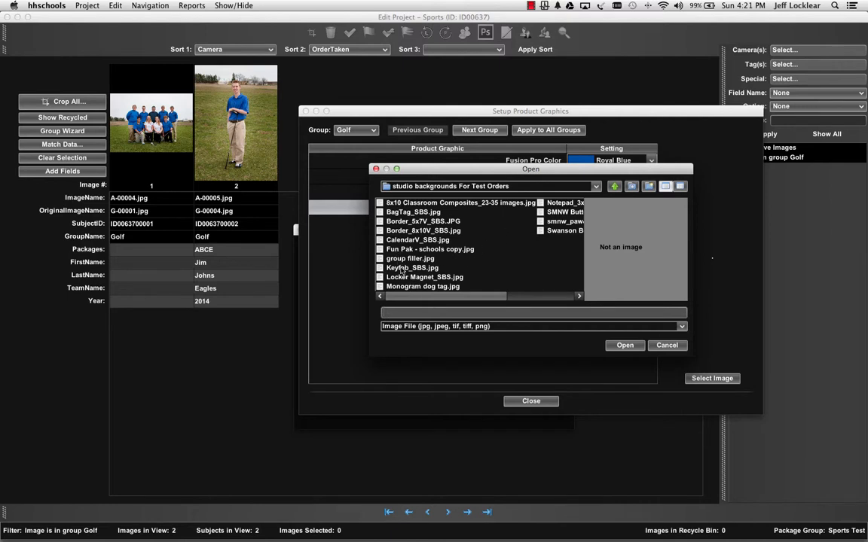
left_click(401, 269)
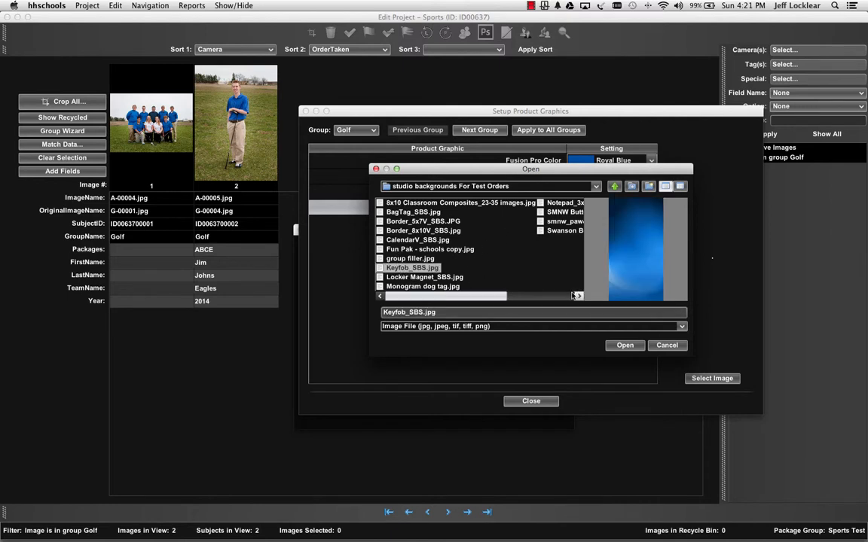
left_click(624, 345)
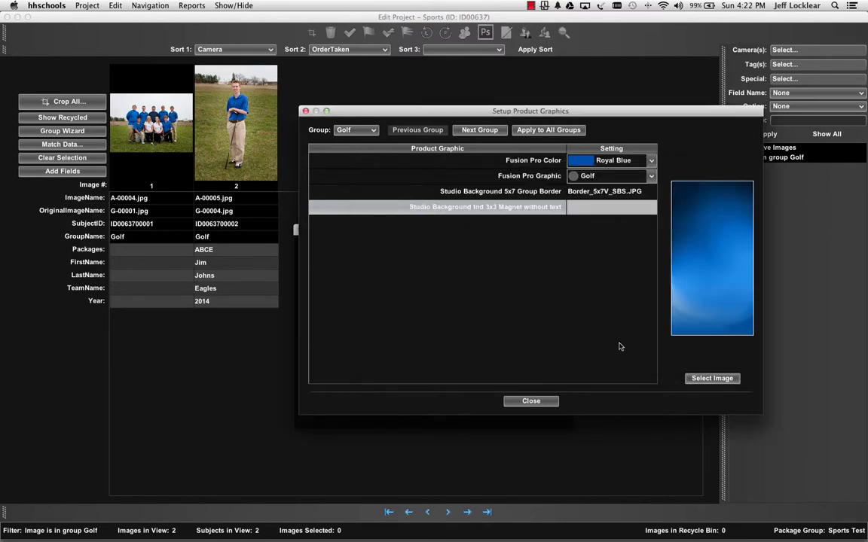
Step: Switch to the Soccer group and set its Fusion Pro Color to White and Fusion Pro Graphic to Soccer
left_click(480, 131)
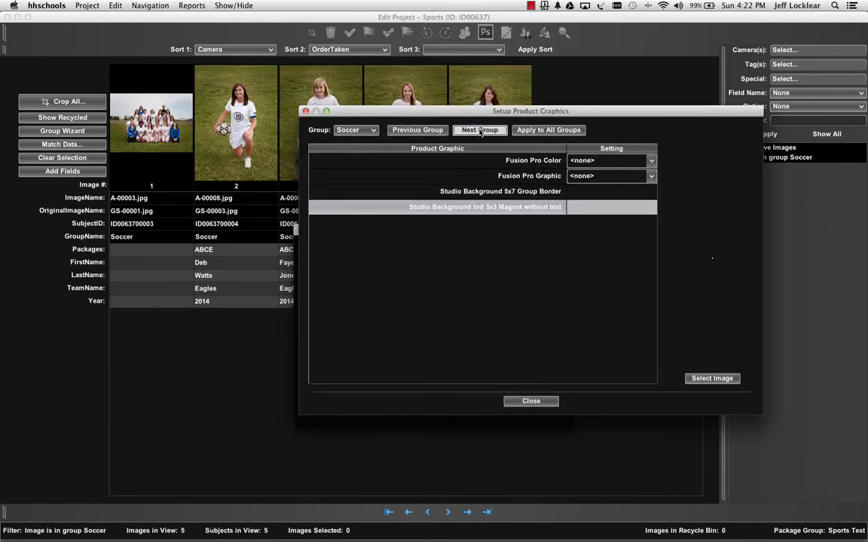
left_click(611, 161)
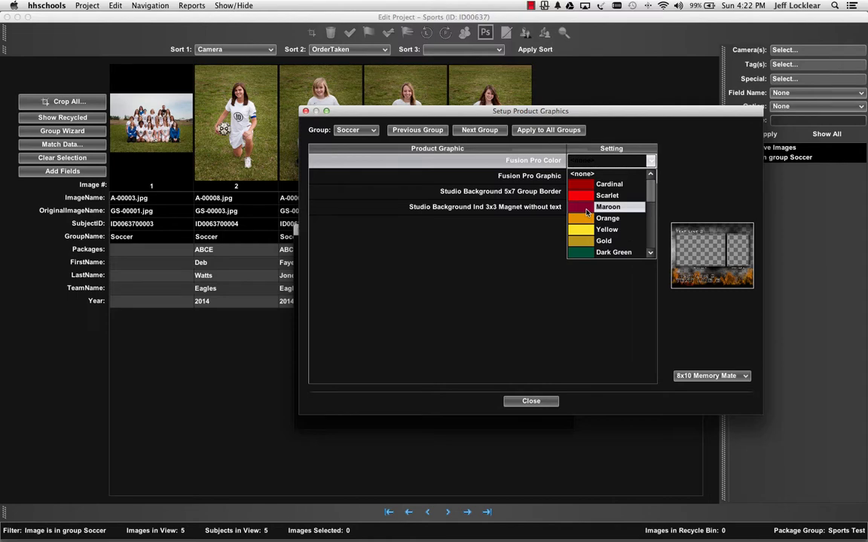
scroll(586, 213, "down", 5)
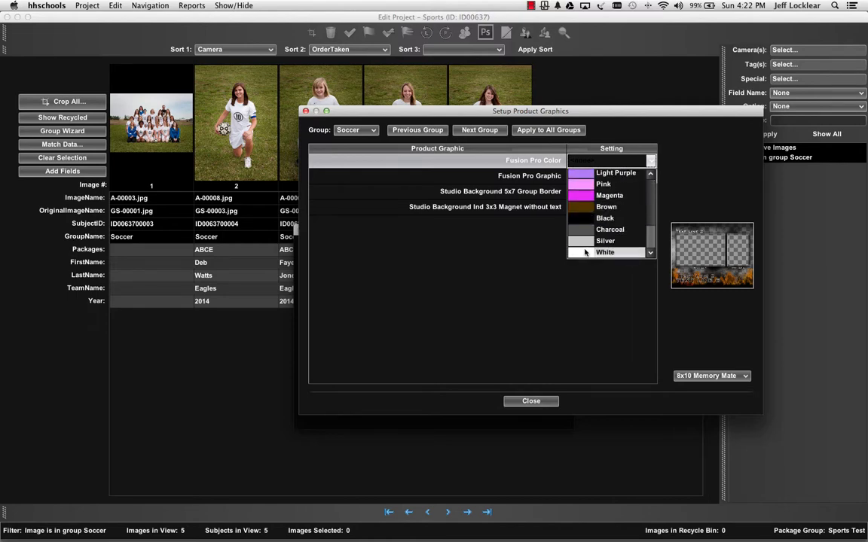
left_click(586, 252)
left_click(603, 178)
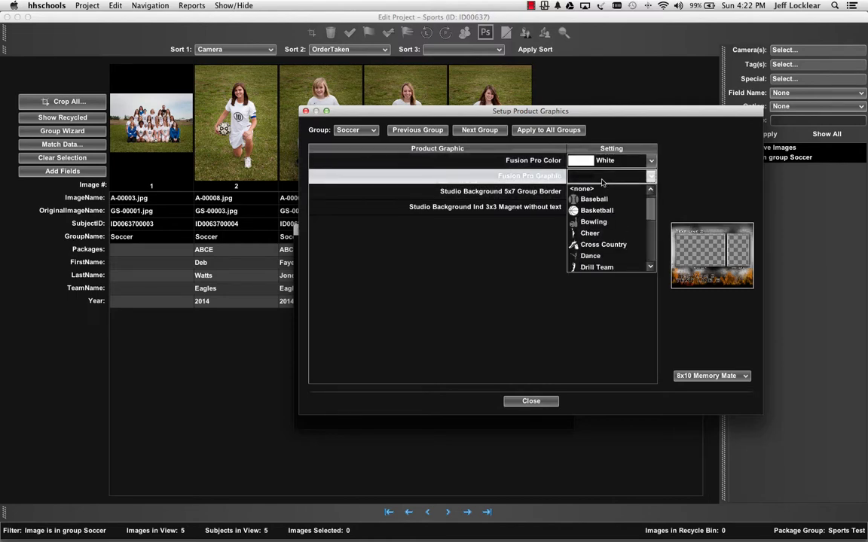
scroll(607, 215, "down", 4)
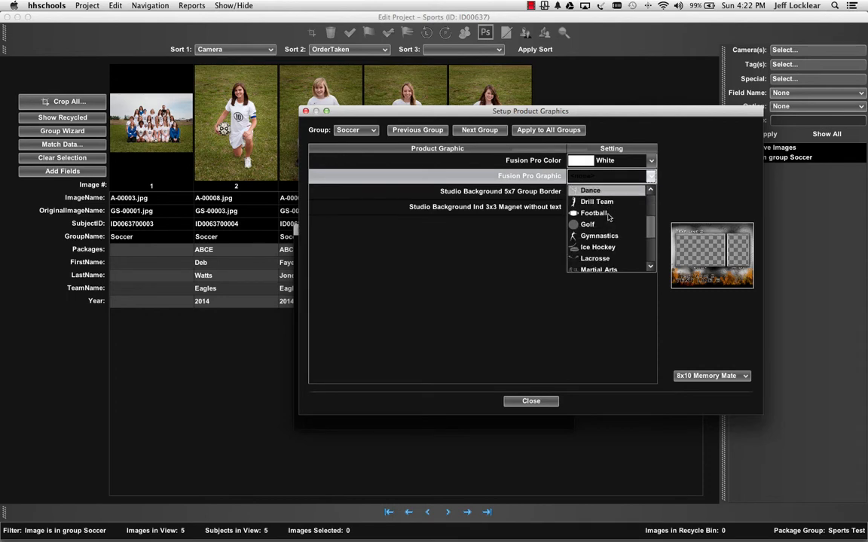
scroll(606, 218, "down", 3)
left_click(598, 238)
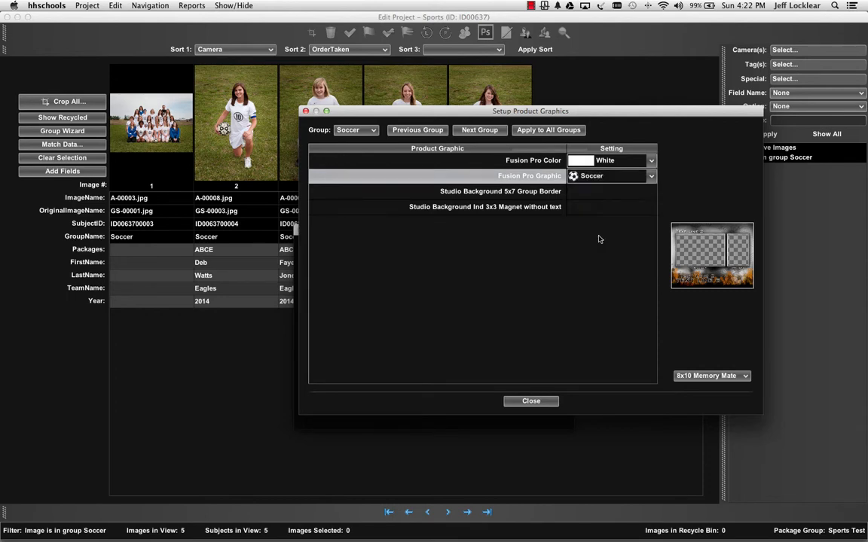
Step: Assign Border_5x7V_SBS.JPG as the Soccer group's studio background for the 5x7 Group Border and Keyfob_SBS.jpg for the Ind 3x3 Magnet without text
left_click(617, 192)
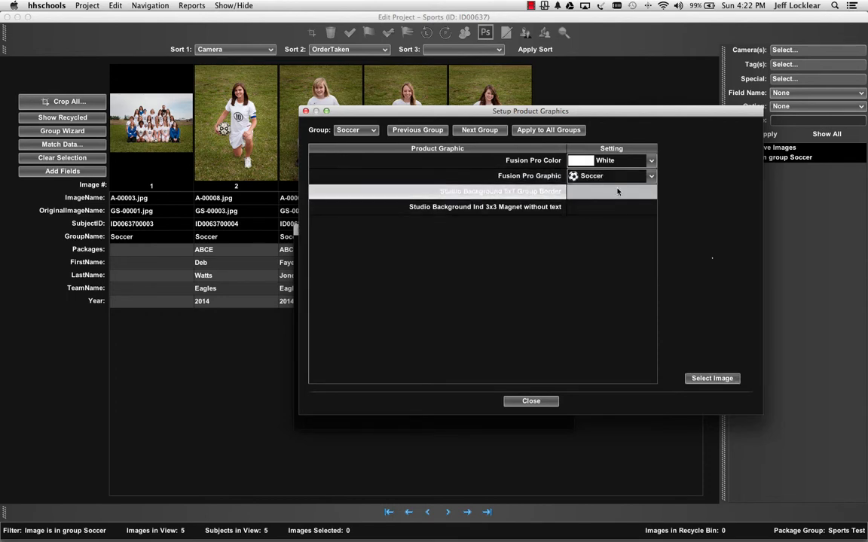
left_click(712, 378)
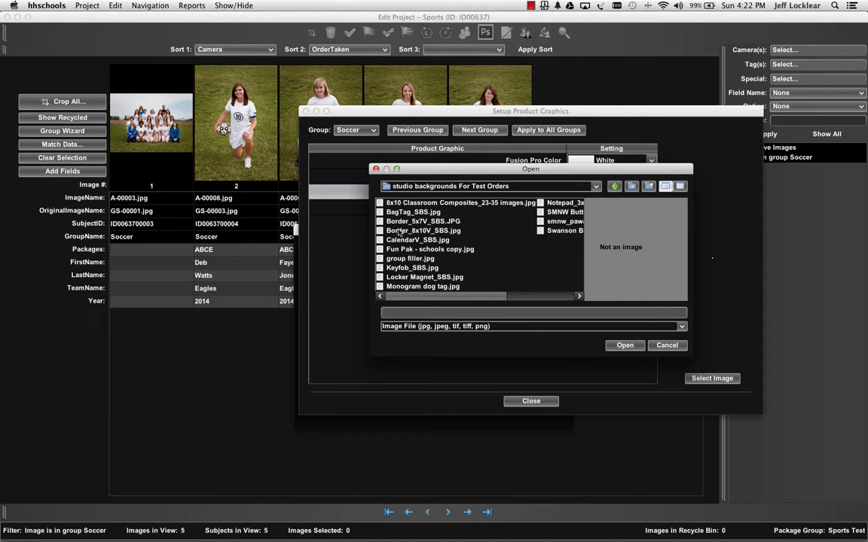
left_click(399, 231)
left_click(399, 221)
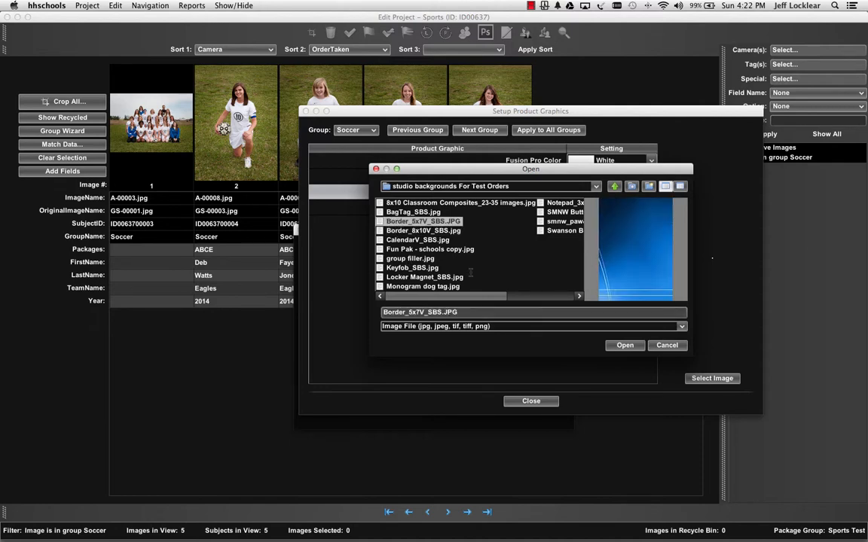
left_click(625, 345)
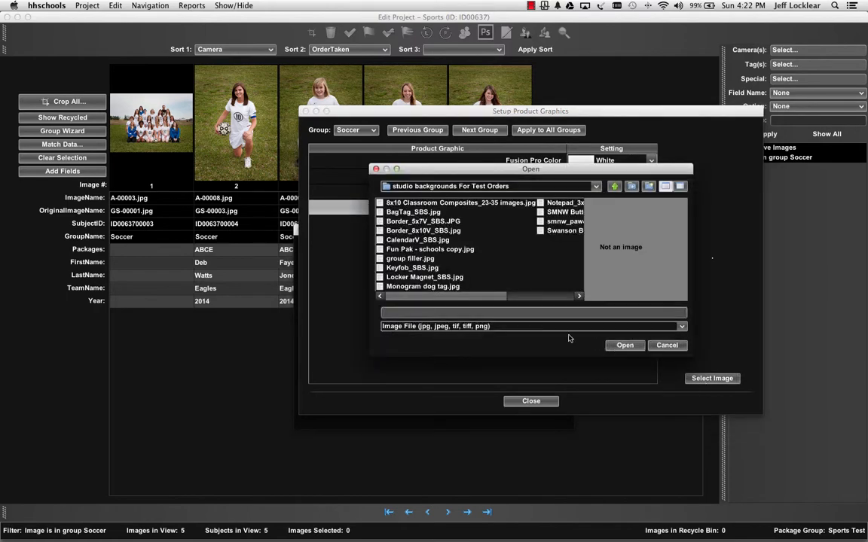
left_click(414, 269)
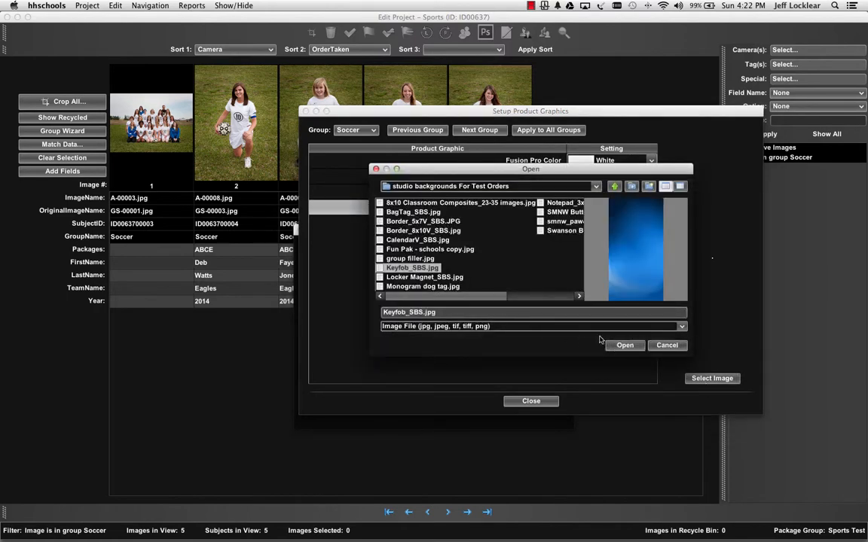
left_click(622, 345)
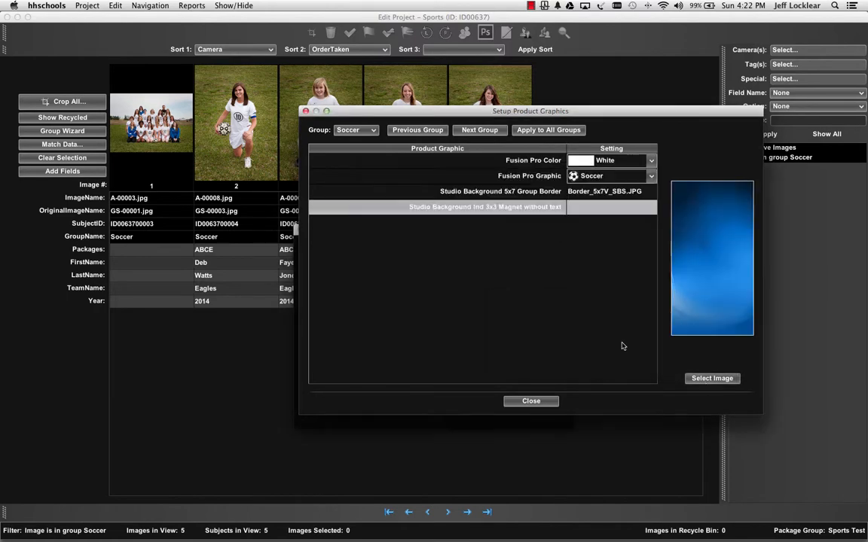
Step: Switch to the Track group and set its Fusion Pro Color to Black and Fusion Pro Graphic to Cross Country
left_click(480, 131)
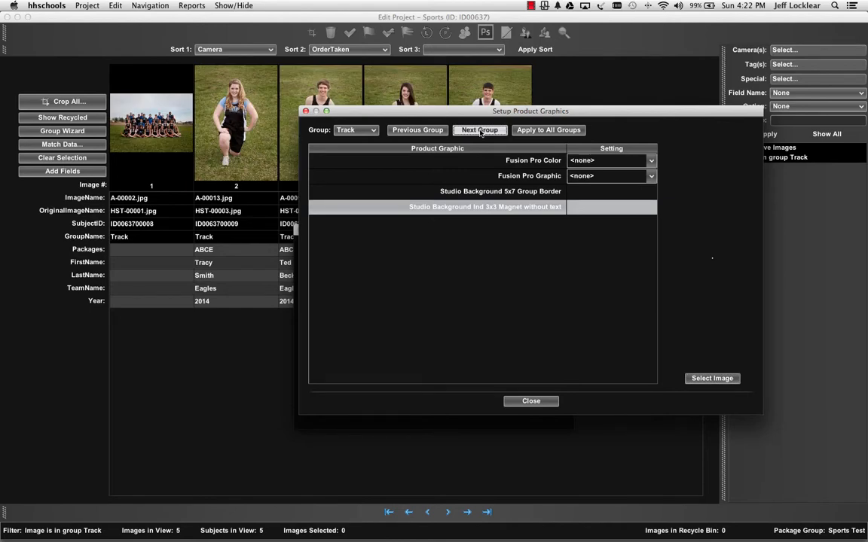
left_click(611, 160)
scroll(624, 199, "down", 4)
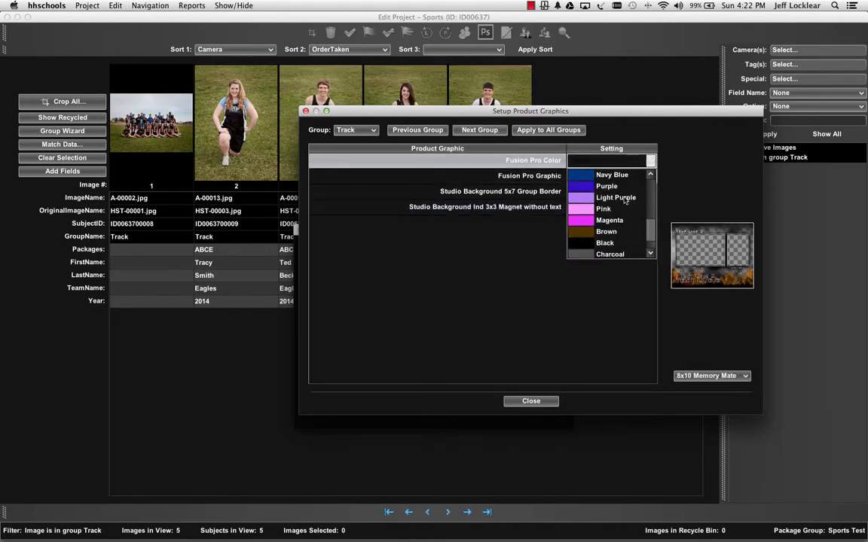
left_click(602, 242)
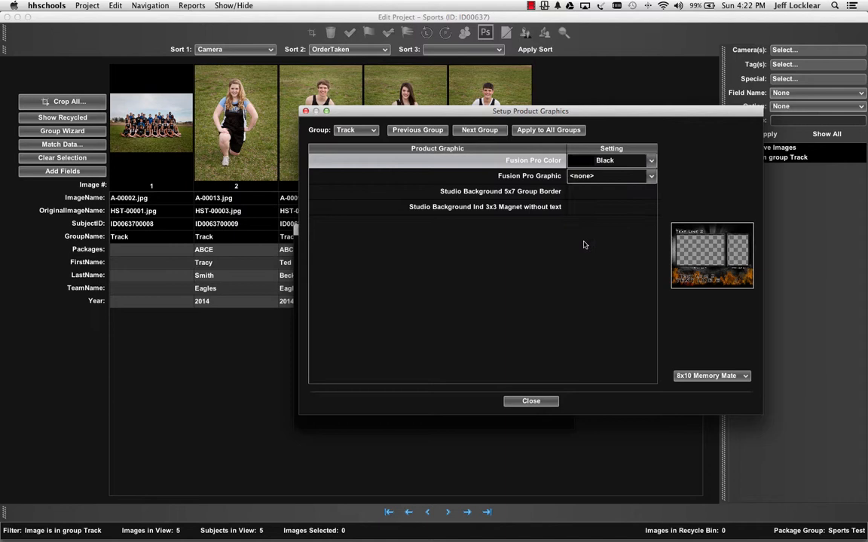
left_click(603, 176)
scroll(602, 198, "down", 3)
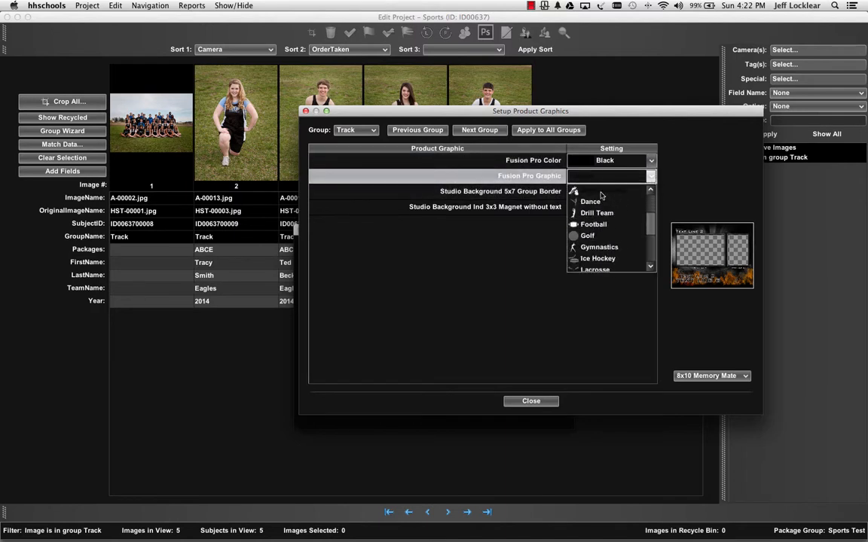
left_click(600, 194)
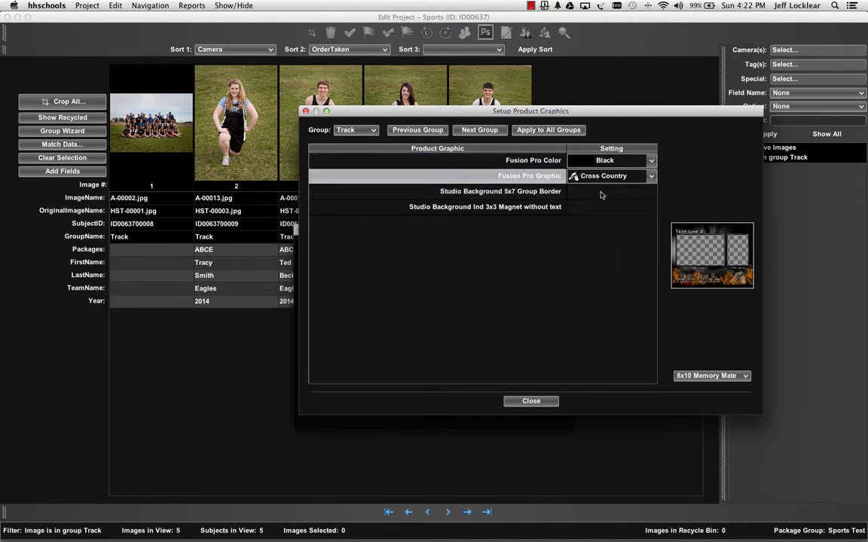
Step: Assign Border_5x7V_SBS.JPG as the Track group's studio background for the 5x7 Group Border
left_click(519, 192)
left_click(685, 378)
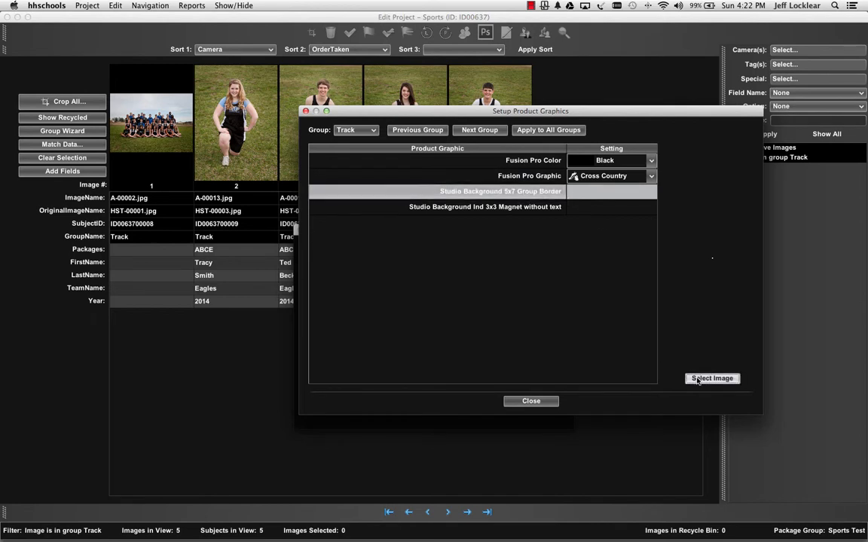
left_click(431, 239)
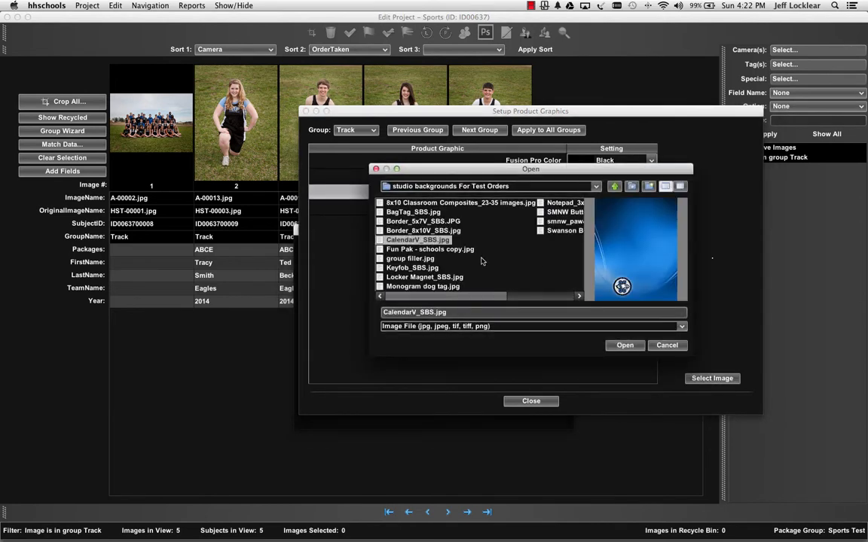
left_click(413, 222)
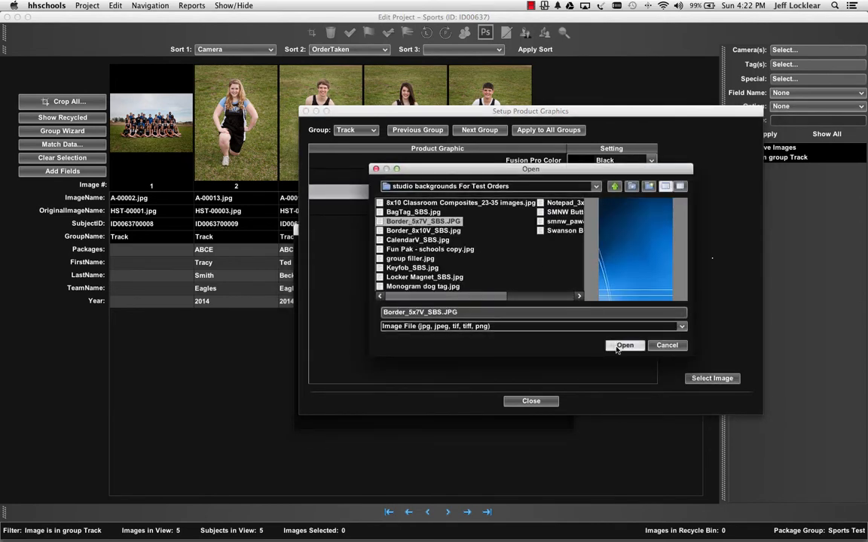
left_click(624, 345)
Step: Assign Keyfob_SBS.jpg as the Track group's studio background for the Ind 3x3 Magnet without text
left_click(476, 205)
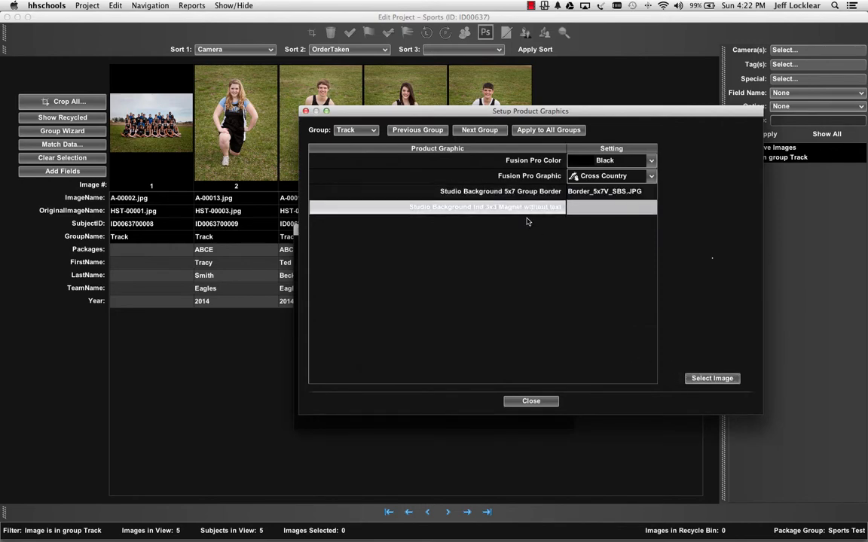
left_click(702, 380)
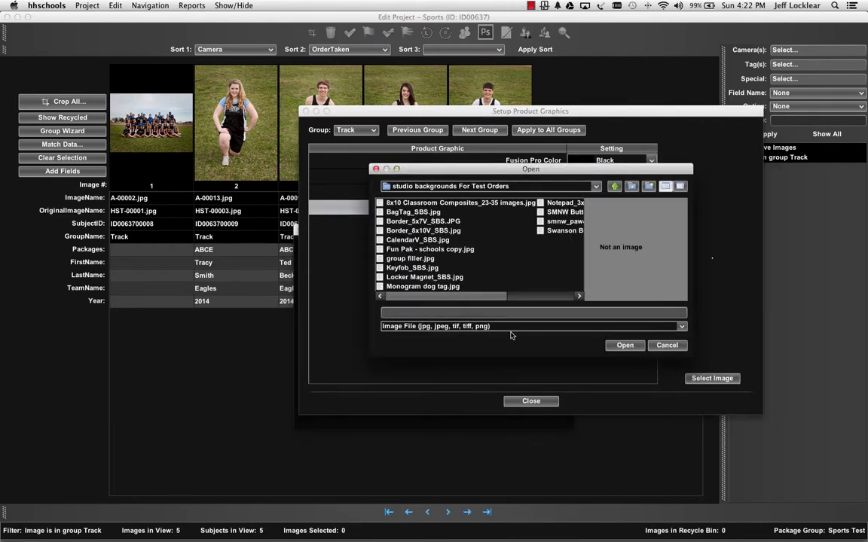
left_click(408, 268)
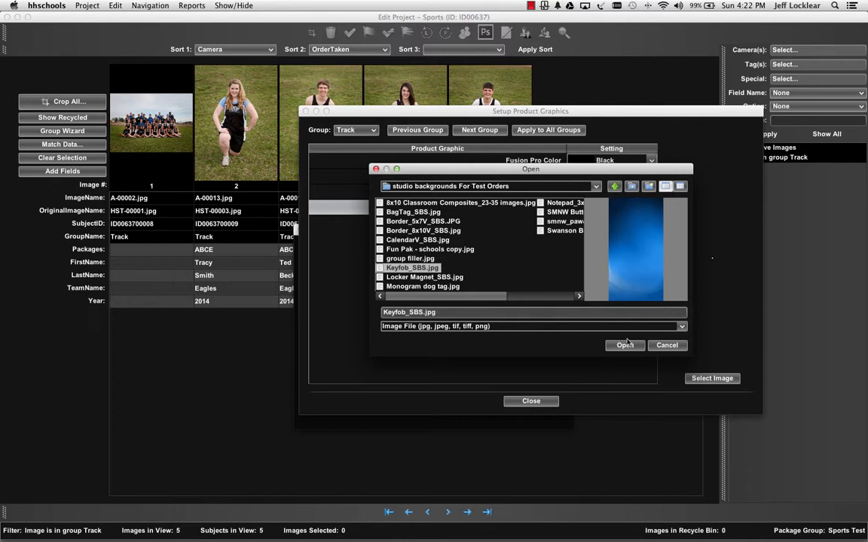
left_click(624, 345)
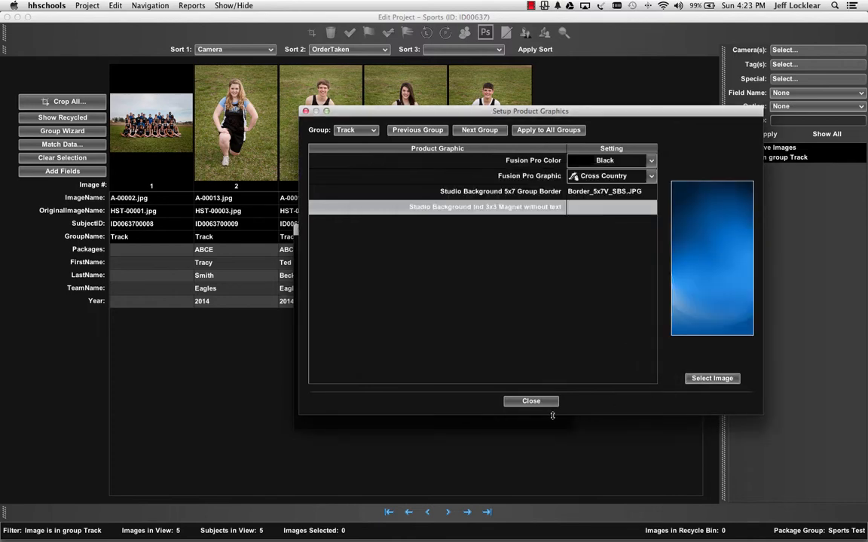
Step: Switch to the Baseball group and set its Fusion Pro Color to Royal Blue and Fusion Pro Graphic to Baseball
left_click(480, 130)
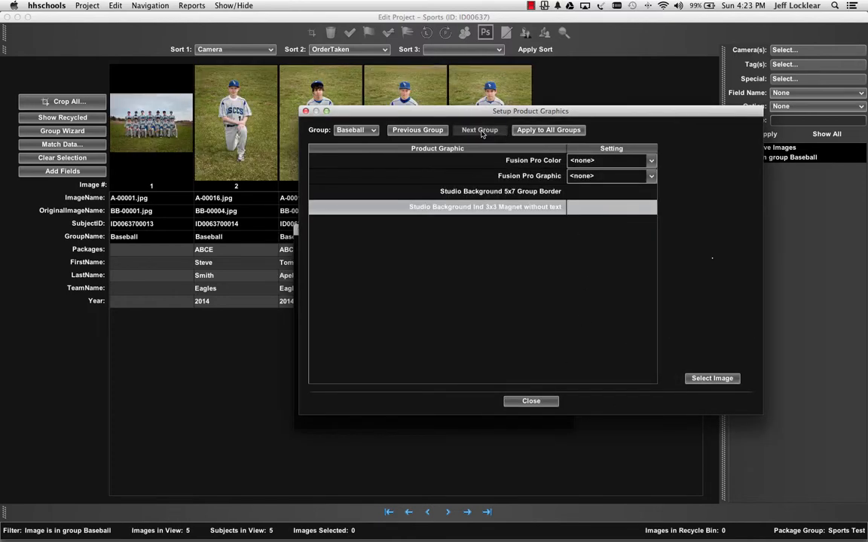
left_click(610, 161)
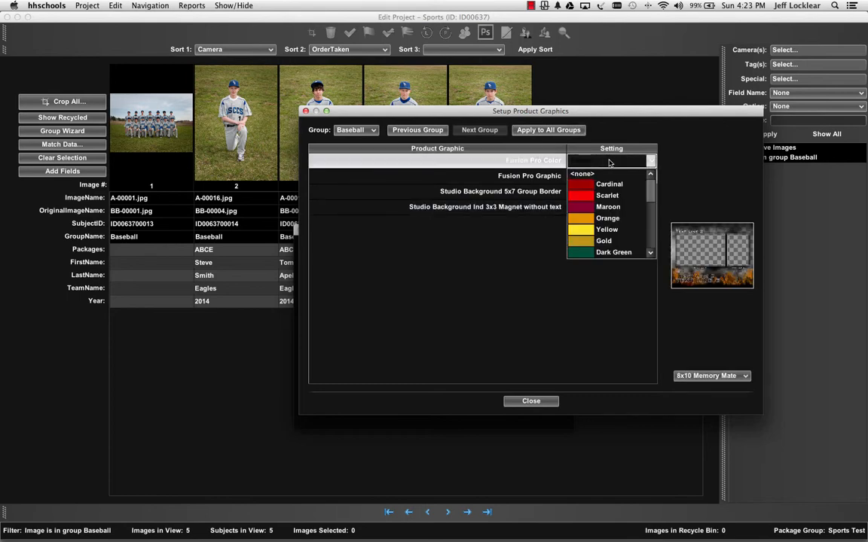
scroll(636, 218, "down", 4)
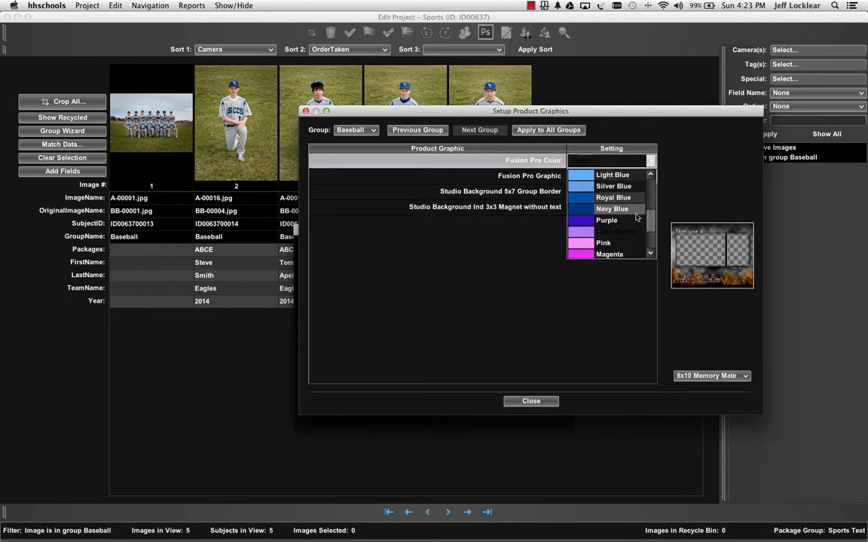
left_click(584, 198)
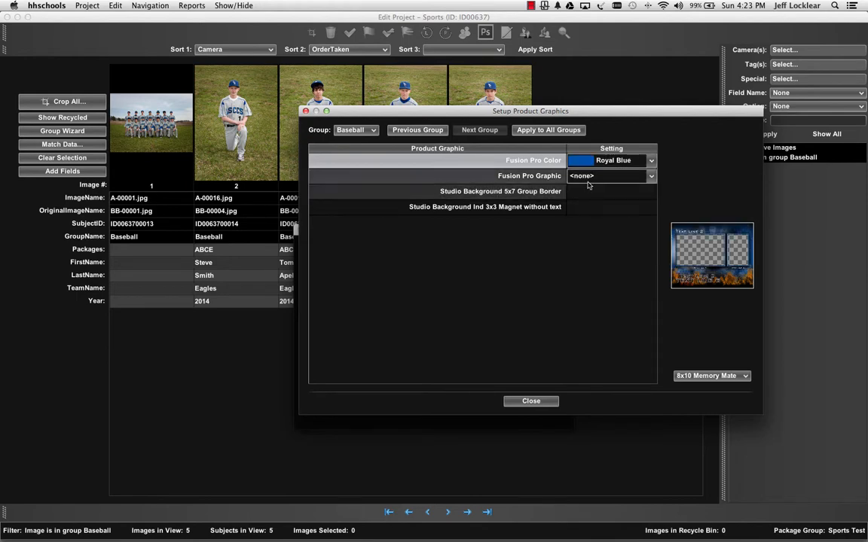
left_click(587, 180)
left_click(597, 203)
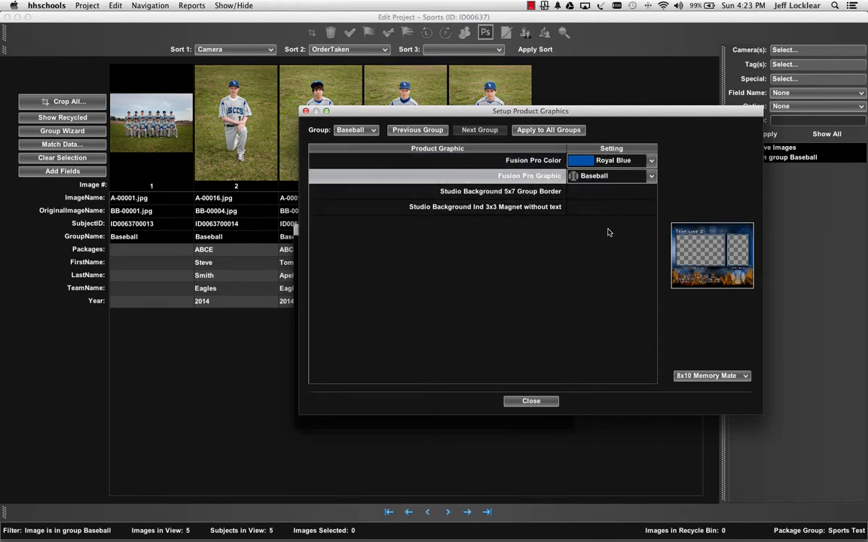
Step: Assign Border_5x7V_SBS.JPG as the Baseball group's studio background for the 5x7 Group Border
left_click(528, 191)
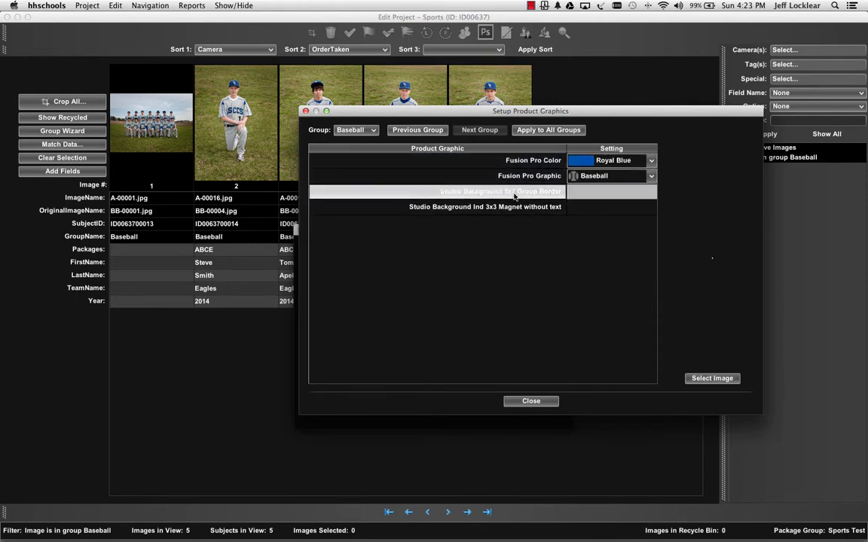
left_click(708, 379)
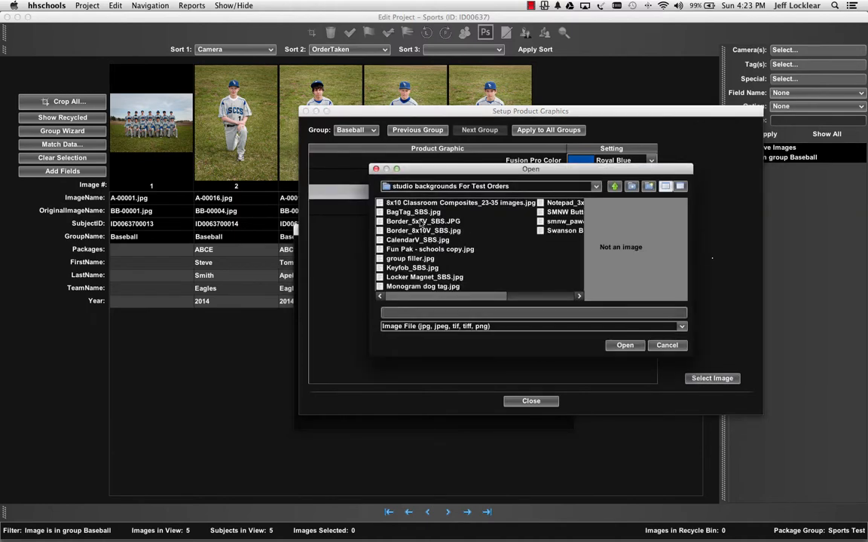
left_click(423, 222)
left_click(625, 345)
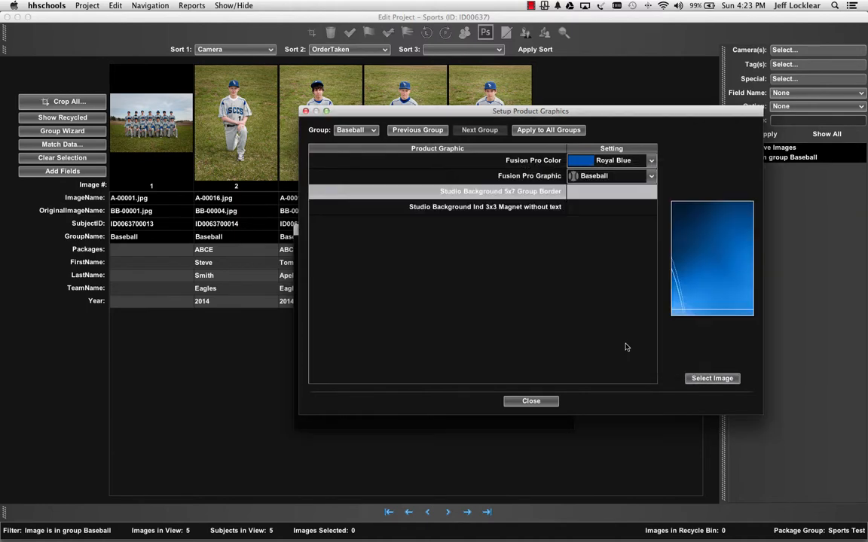
Step: Assign Keyfob_SBS.jpg as the Baseball group's studio background for the Ind 3x3 Magnet without text, and close the product graphics setup and Group Wizard
left_click(527, 207)
left_click(704, 380)
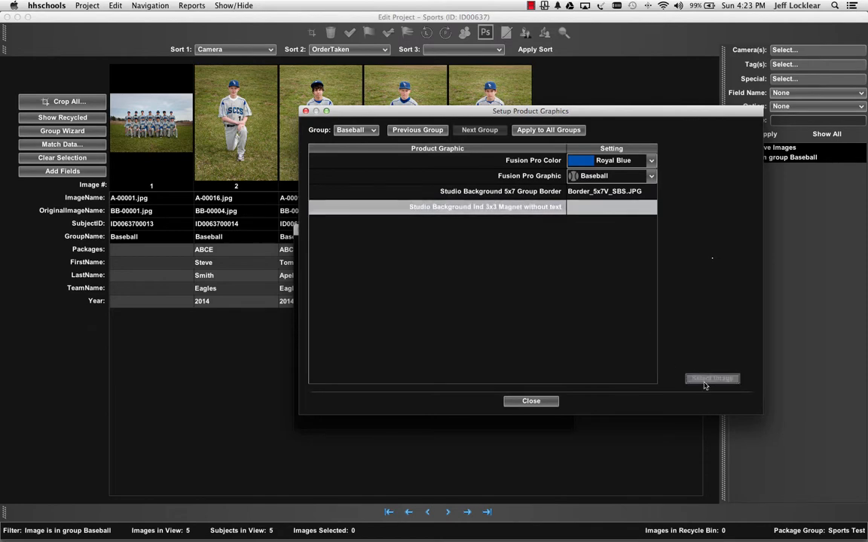
left_click(420, 279)
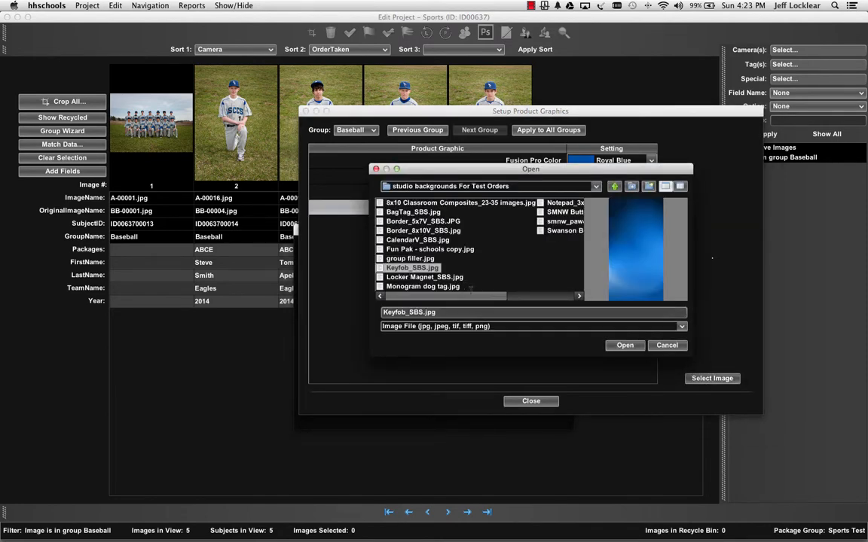
left_click(624, 345)
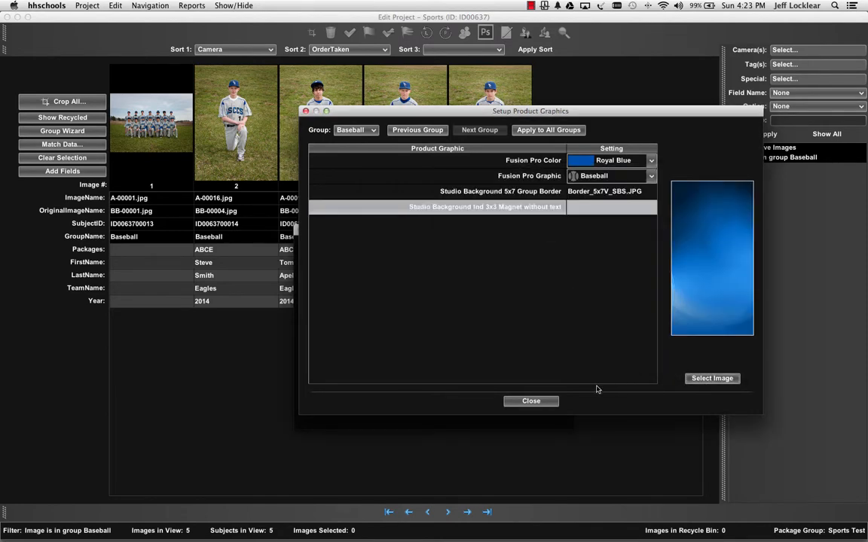
left_click(553, 400)
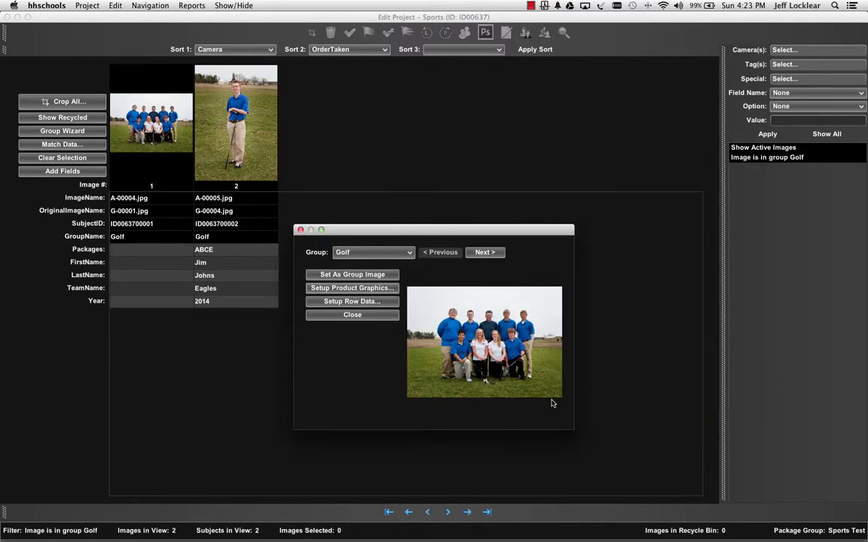
left_click(352, 315)
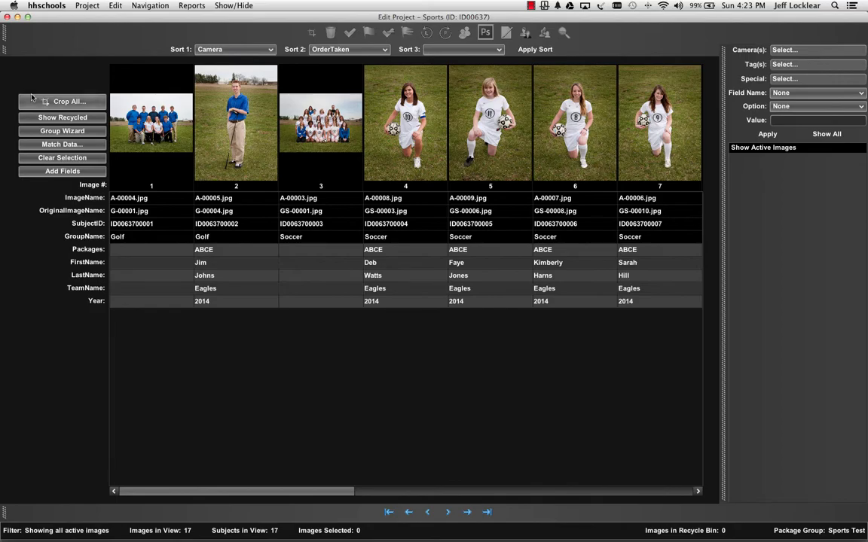
Step: In the crop screen for all images, zoom in and reposition the golfer's photo in the 5x7 Vertical crop, and apply its crop to the other images
left_click(63, 101)
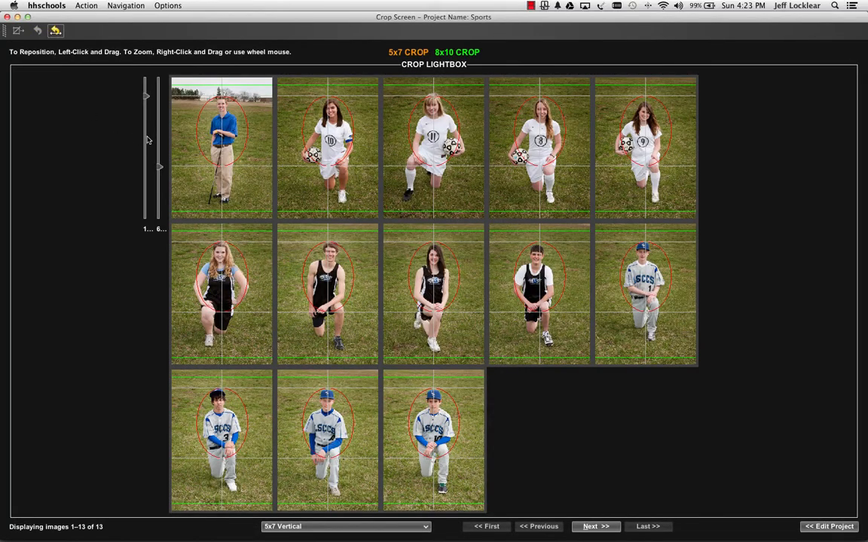
scroll(212, 140, "up", 5)
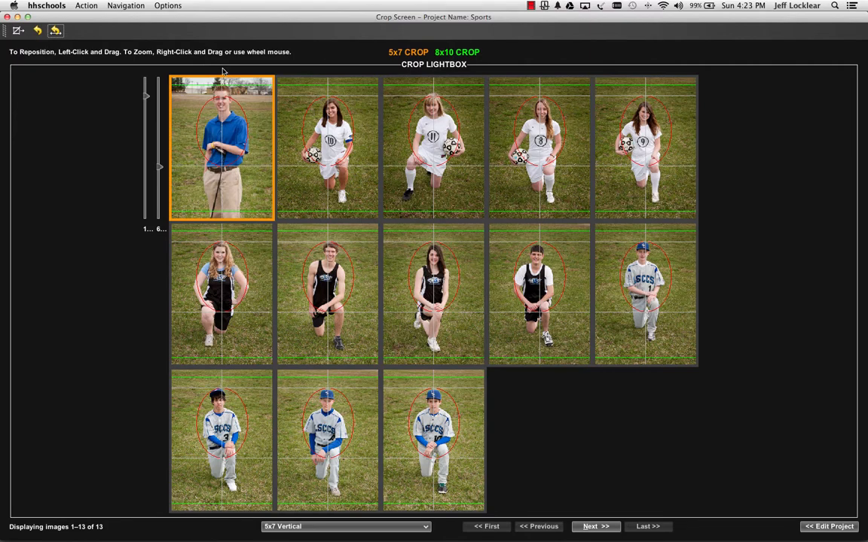
left_click_drag(233, 134, 237, 145)
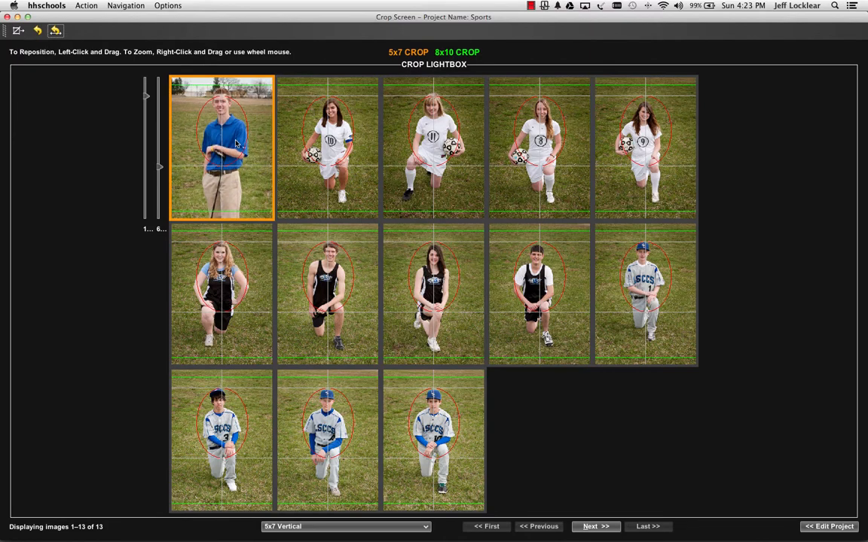
key("super+f")
key("Return")
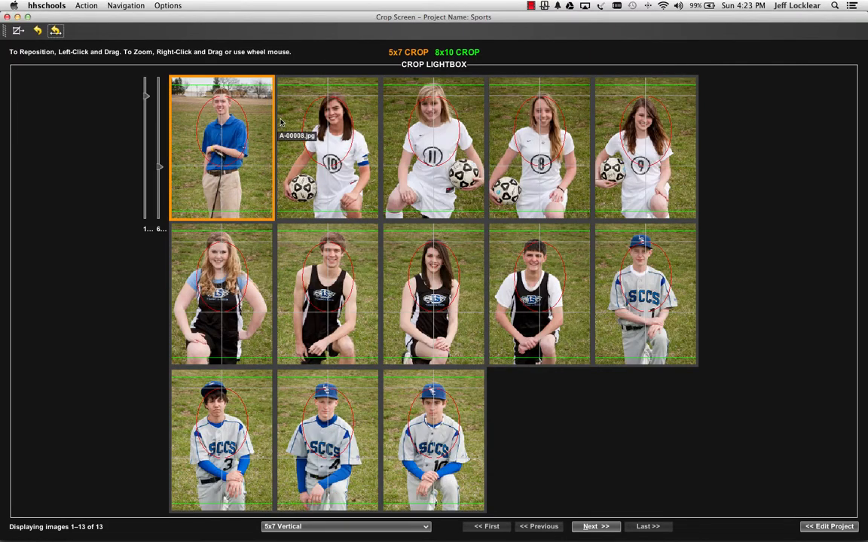
Step: Center the four individual soccer players' photos on the face ovals in the 5x7 Vertical crop
left_click_drag(322, 141, 316, 138)
left_click_drag(413, 141, 428, 151)
left_click_drag(526, 158, 525, 153)
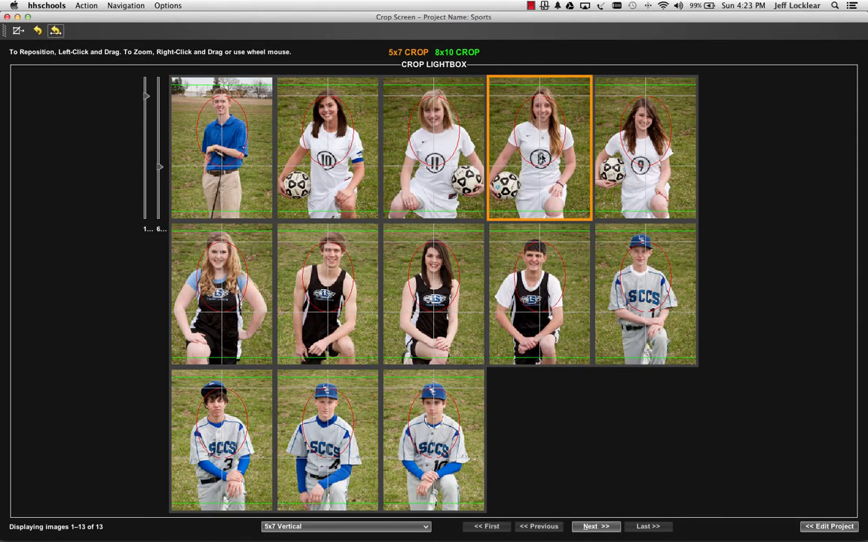
left_click_drag(637, 162, 638, 155)
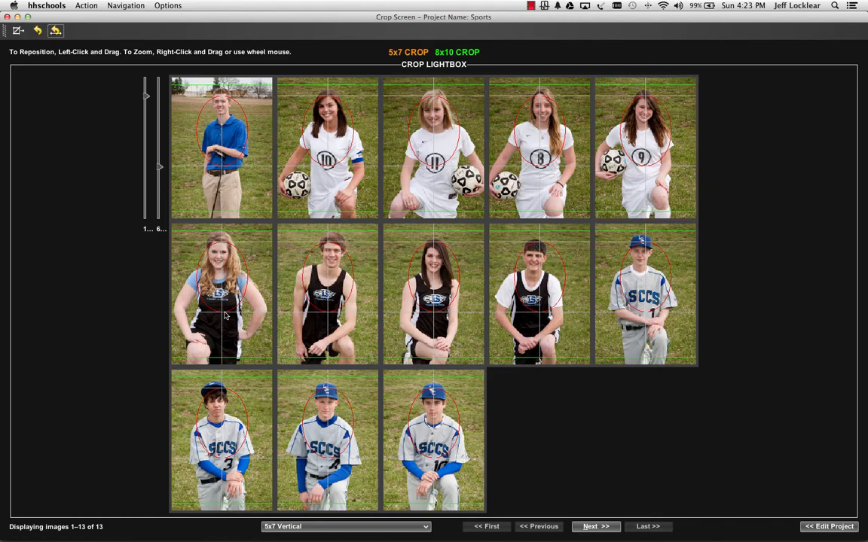
Step: Adjust the positions of the four runners' individual photos so their heads align with the 5x7 Vertical crop guides
left_click_drag(205, 284, 207, 287)
left_click(349, 323)
left_click_drag(348, 323, 347, 324)
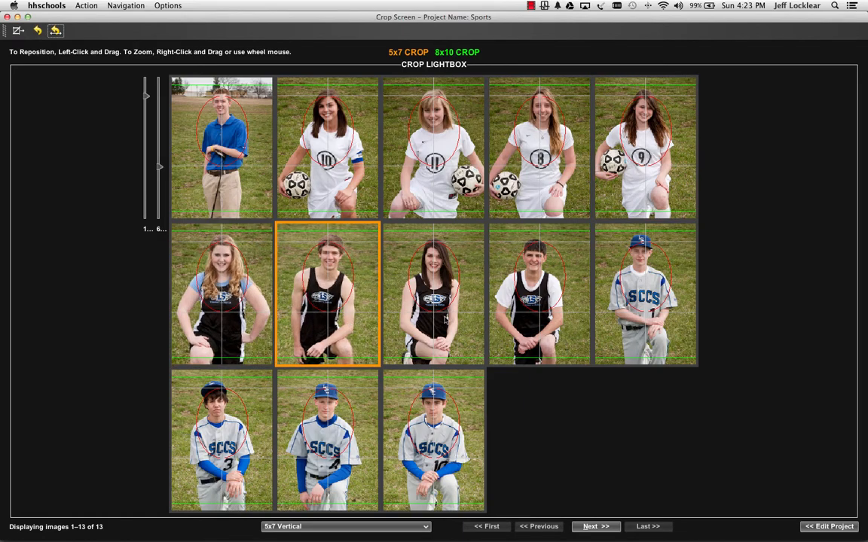
left_click(489, 278)
left_click(447, 313)
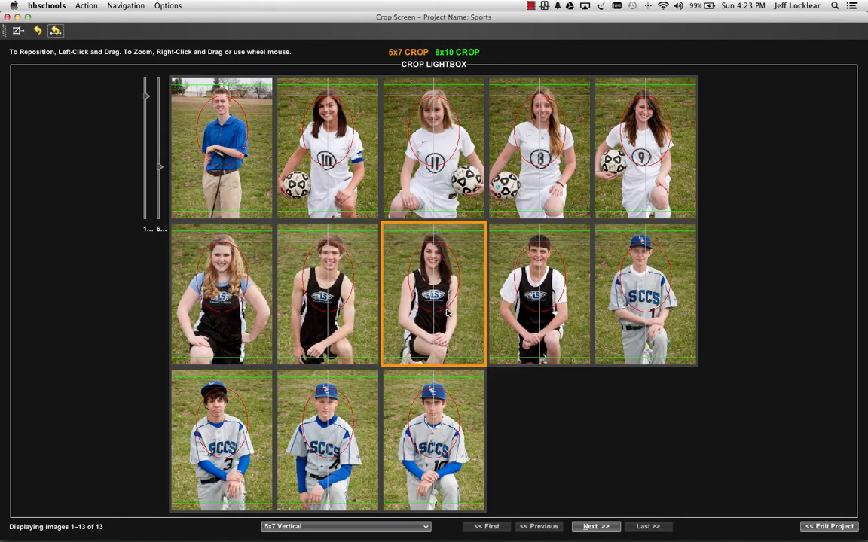
left_click(306, 278)
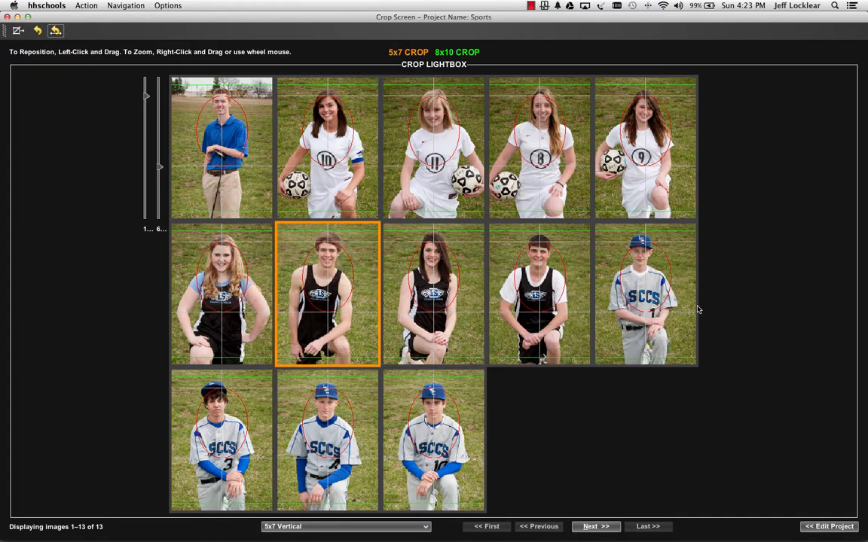
Step: Reposition the four baseball players' photos within the 5x7 Vertical crop, moving players 4 and 10 together
left_click_drag(653, 302, 656, 303)
mouse_move(195, 442)
left_mouse_down()
mouse_move(210, 444)
mouse_move(204, 437)
left_mouse_up()
left_click(317, 461)
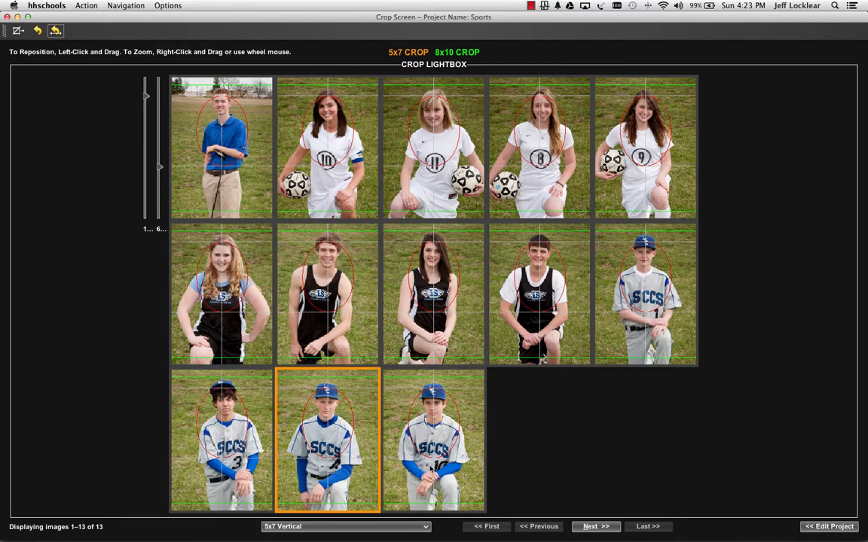
left_click(432, 469, "shift")
left_click_drag(433, 473, 458, 487)
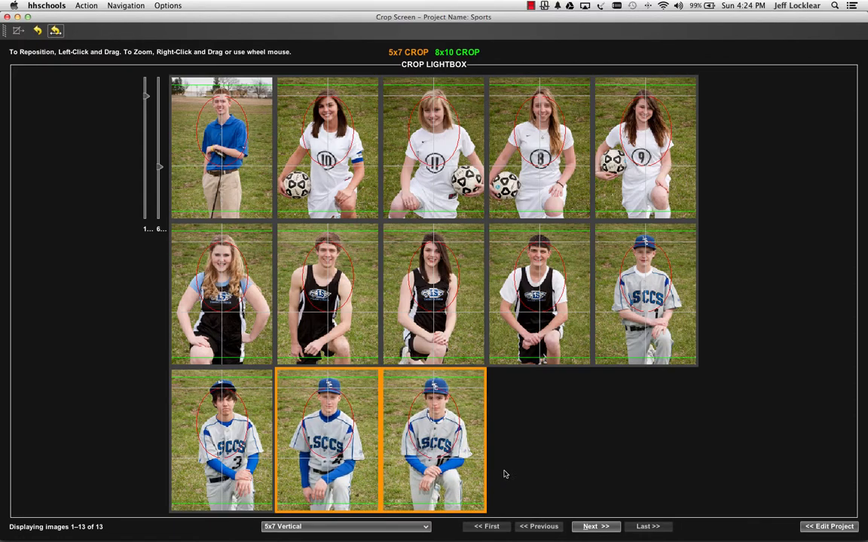
left_click(455, 425)
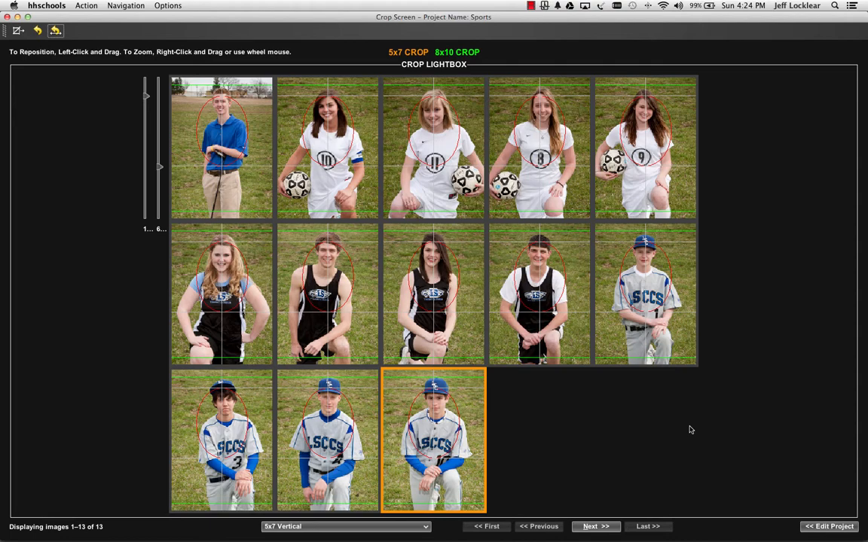
Step: Advance to the 5x7 Horizontal crop, enlarge and center the golf team photo, and apply its crop to the other team photos
key("Return")
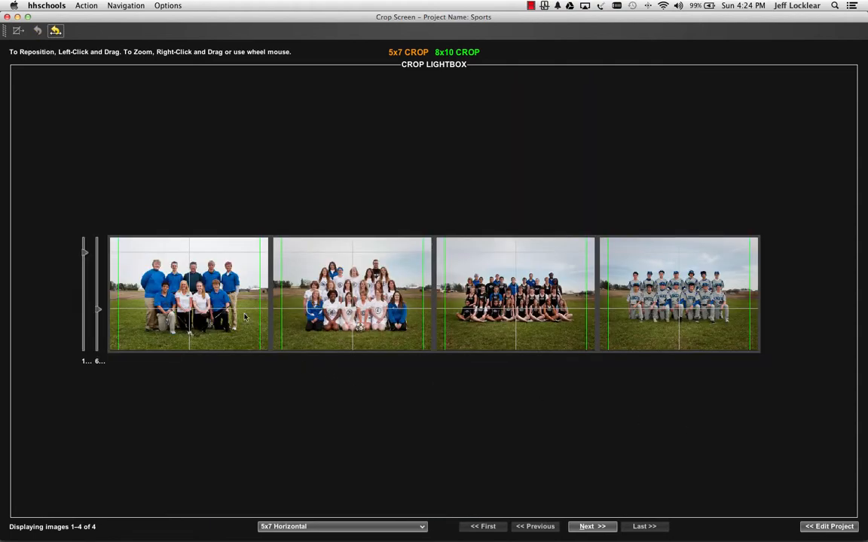
left_click(244, 318)
scroll(244, 321, "up", 4)
left_click_drag(242, 322, 238, 318)
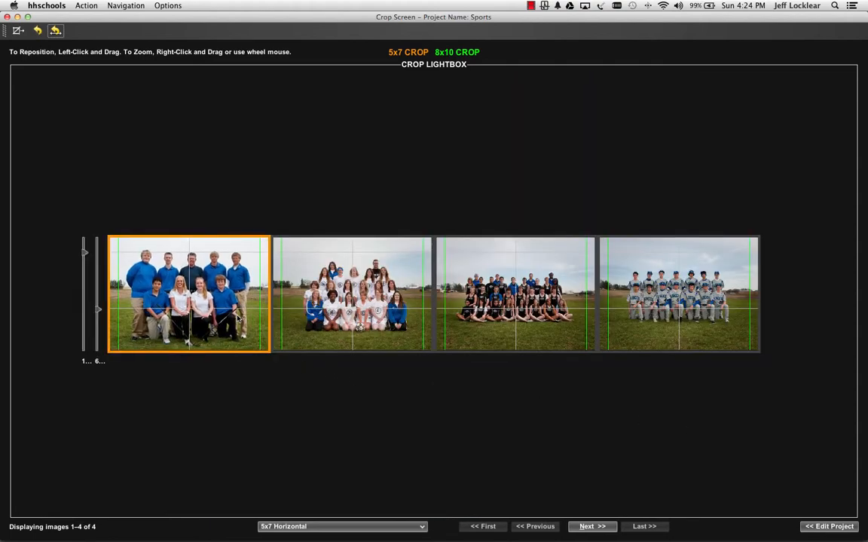
scroll(237, 318, "up", 1)
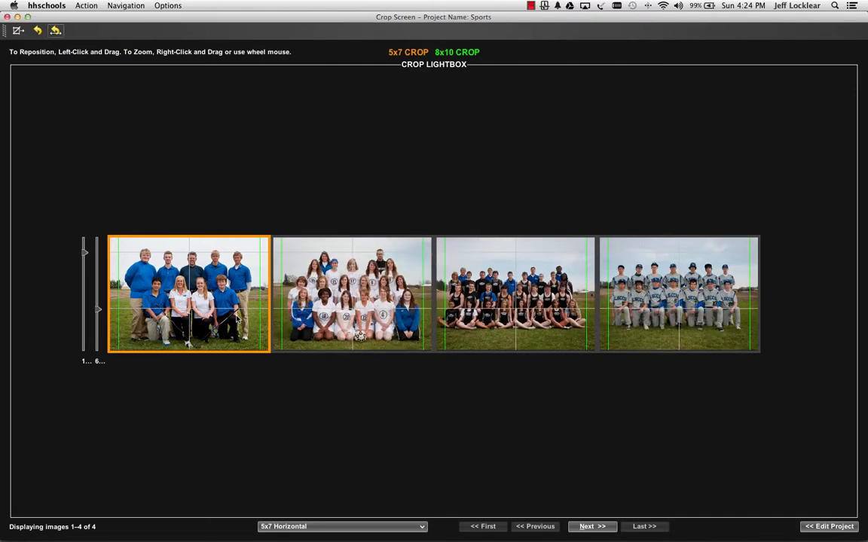
Step: Fine-tune the framing of the soccer, track and baseball team photos in the 5x7 Horizontal crop
left_click(329, 334)
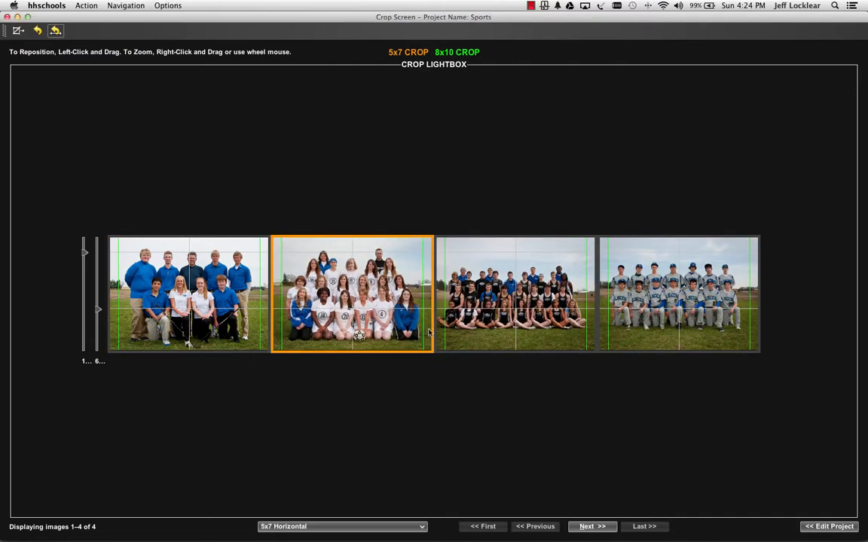
left_click(467, 335)
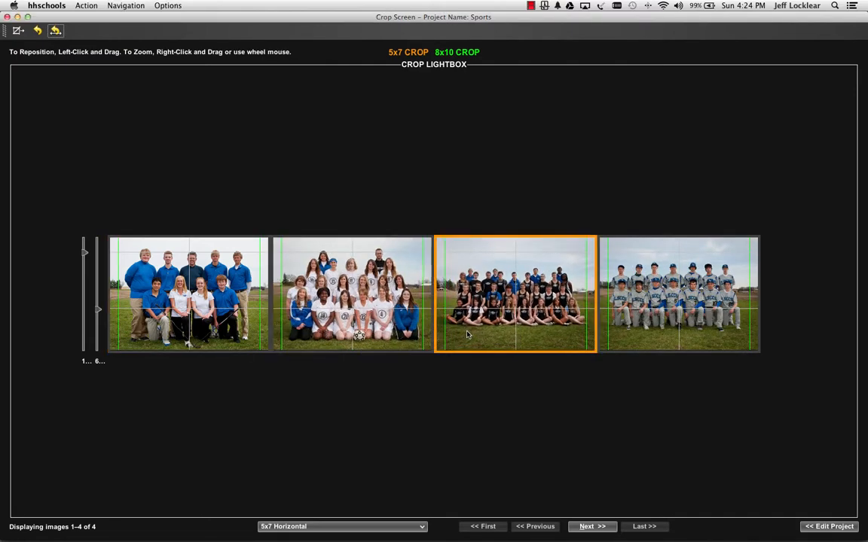
left_click_drag(470, 337, 470, 334)
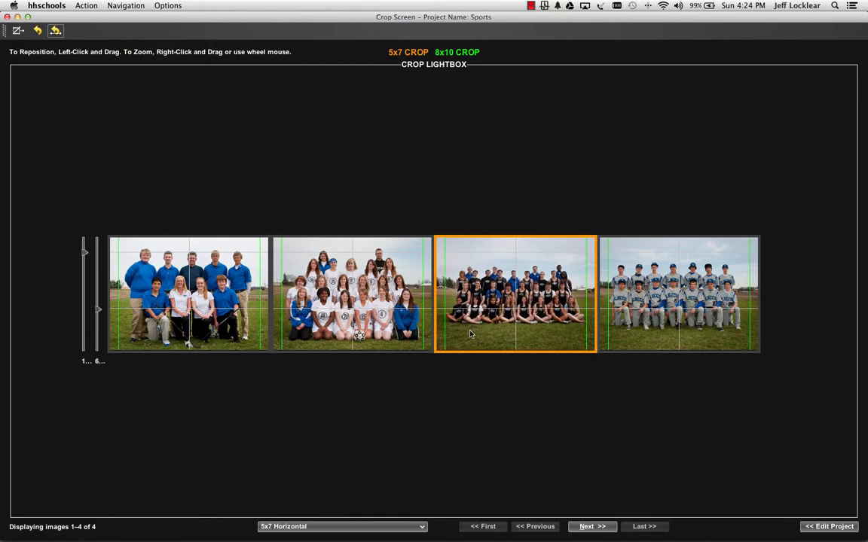
left_click(628, 325)
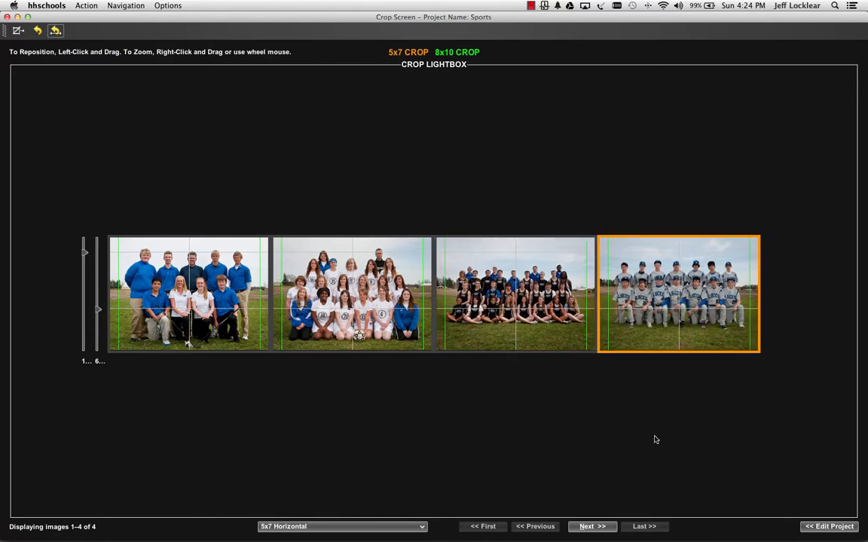
Step: Advance to the 8x10 Memory Mate Fusion Pro crop and display 6 images per page
key("alt+n")
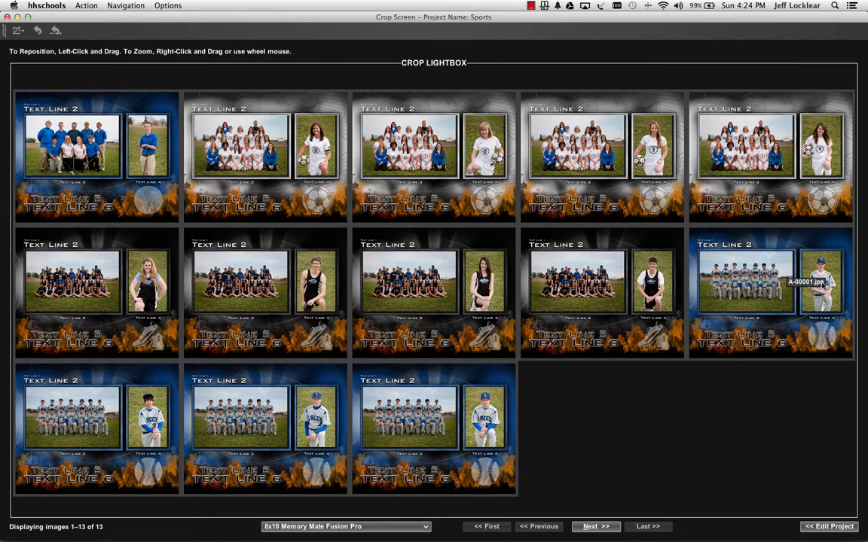
left_click(172, 6)
mouse_move(188, 18)
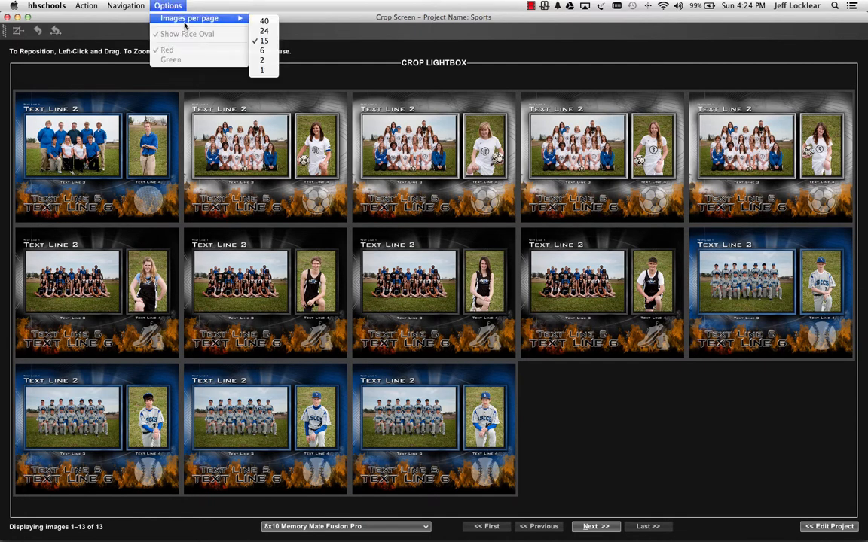
left_click(268, 52)
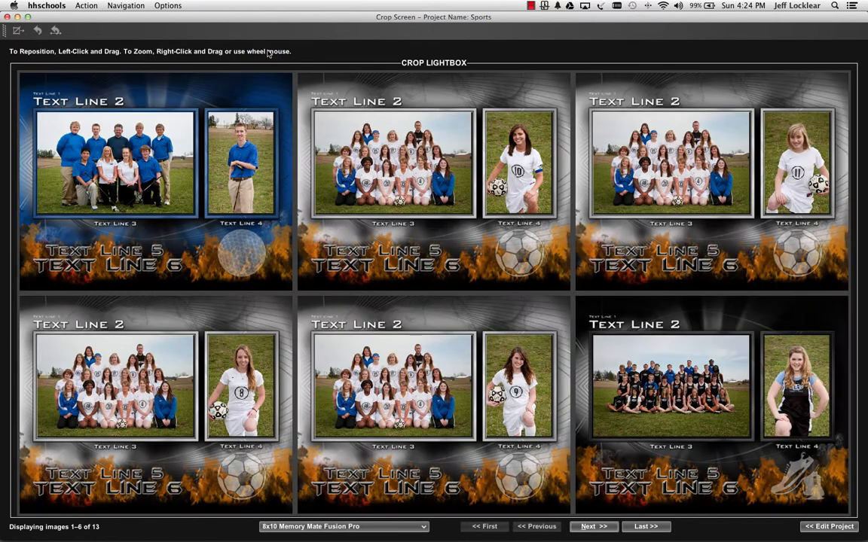
Step: Enlarge and reposition the soccer team image in the memory mate of player number 10
left_click(391, 172)
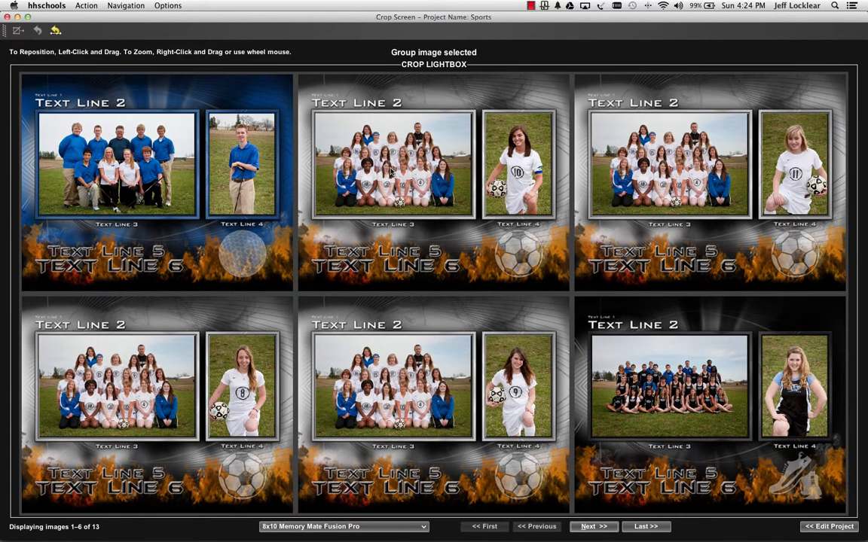
scroll(391, 171, "up", 5)
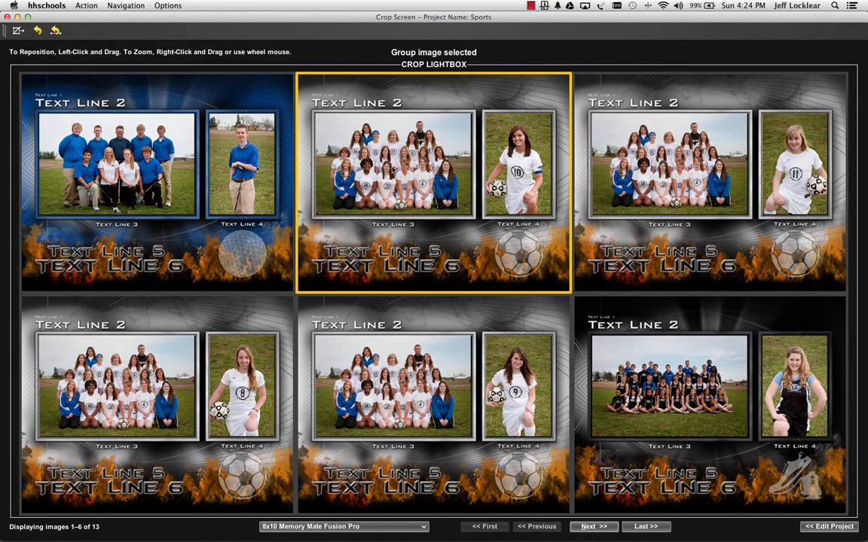
left_click_drag(393, 171, 392, 164)
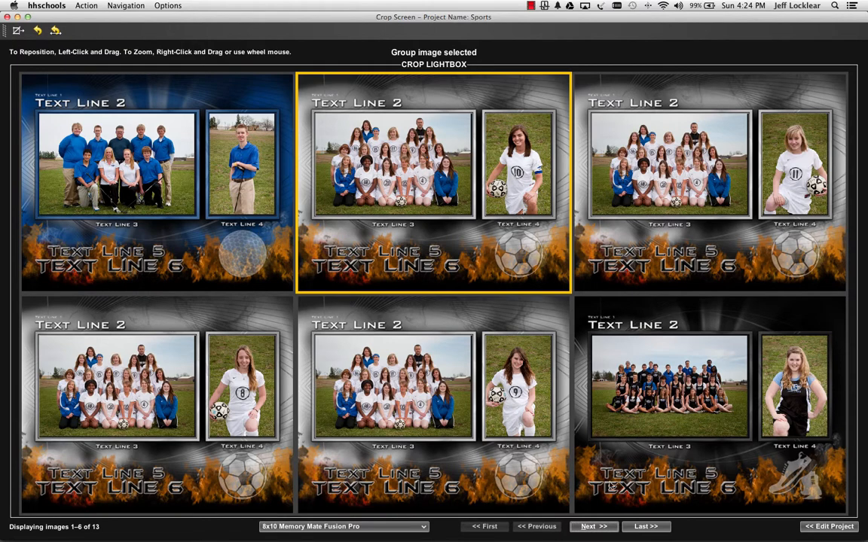
Step: Check the last page of memory mates and switch the crop view to 5x7 Group Border Studio Background
left_click(648, 529)
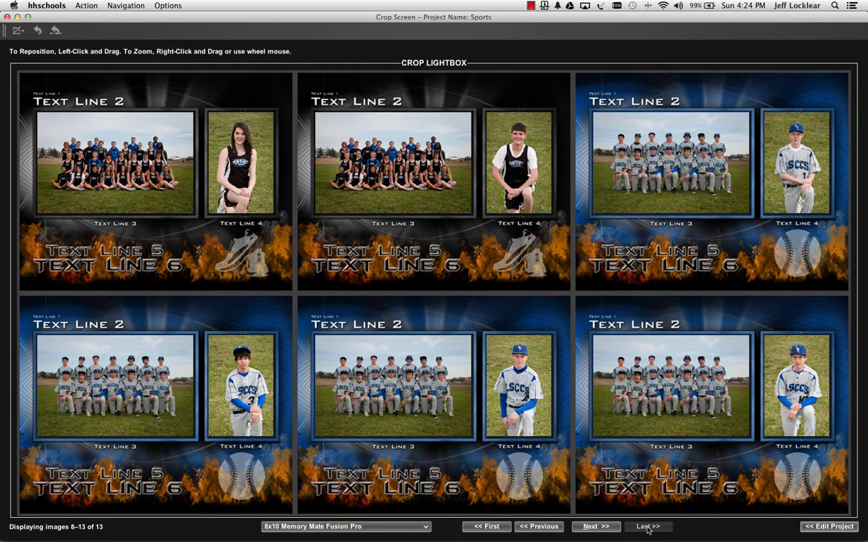
left_click(487, 526)
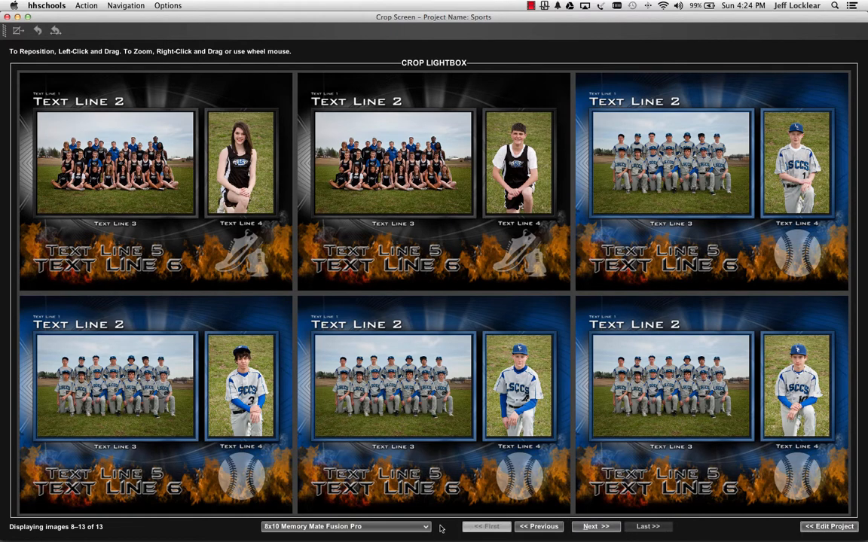
left_click(423, 526)
left_click(409, 511)
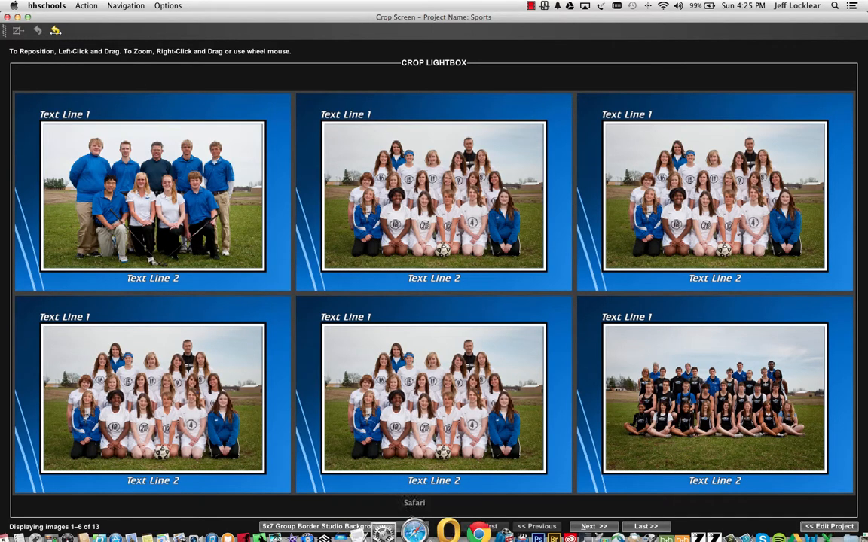
Step: Switch to Ind 3x3 Magnet without text Studio Background, lower the golfer's photo inside the circle, and apply its crop to the other images
left_click(423, 530)
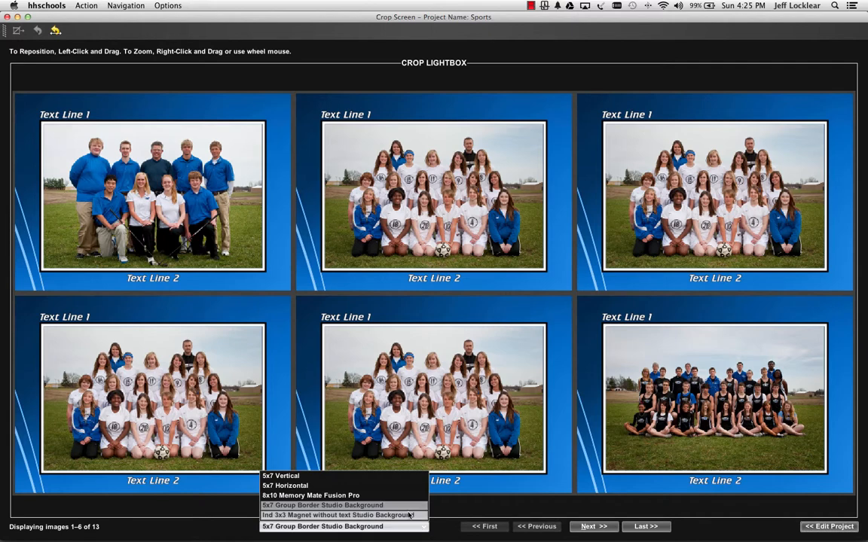
left_click(409, 514)
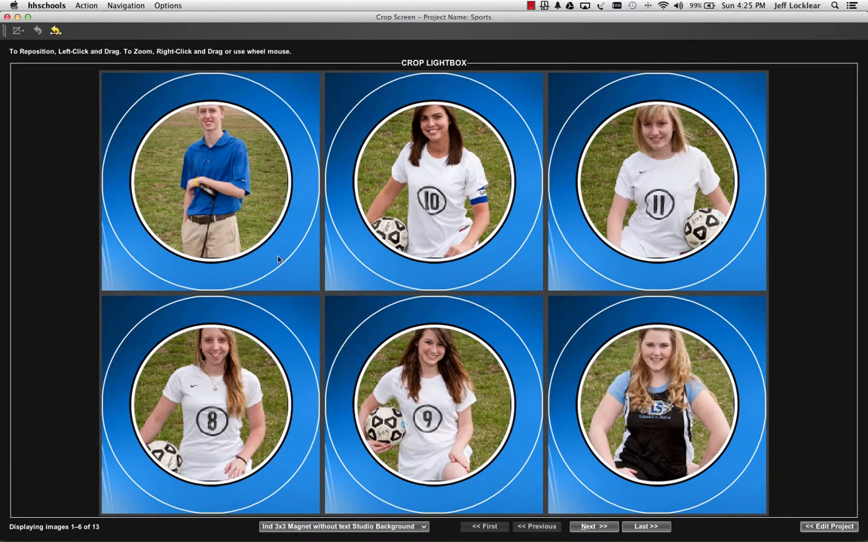
left_click_drag(263, 212, 263, 224)
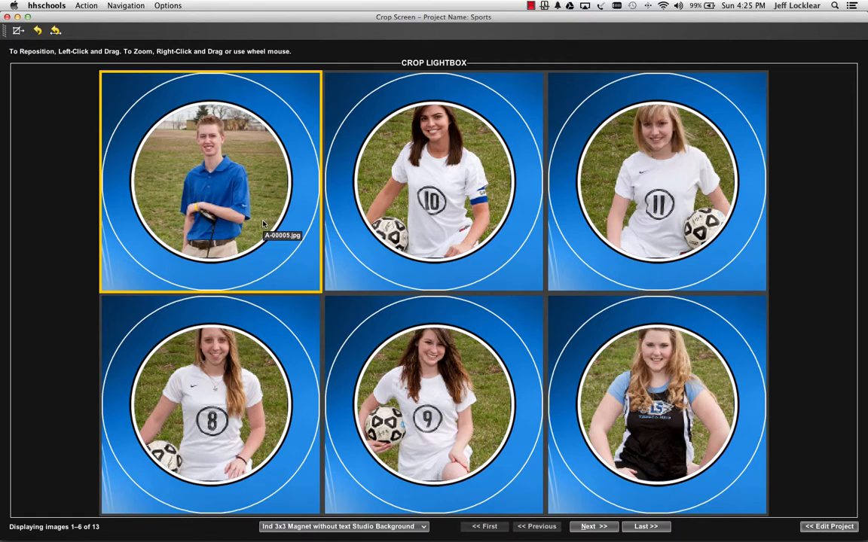
key("super+f")
key("Return")
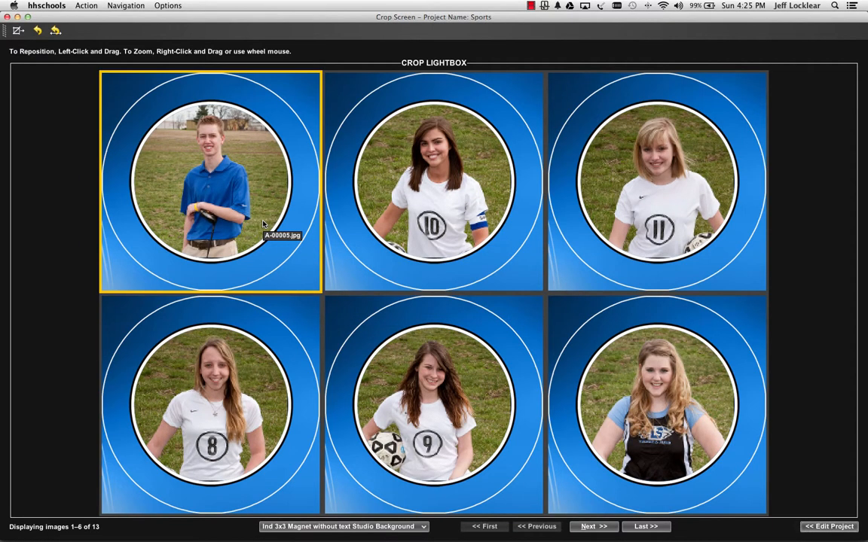
Step: Center baseball player number 3 in his 3x3 magnet, check the final magnet image, and return to the project editor
left_click(596, 526)
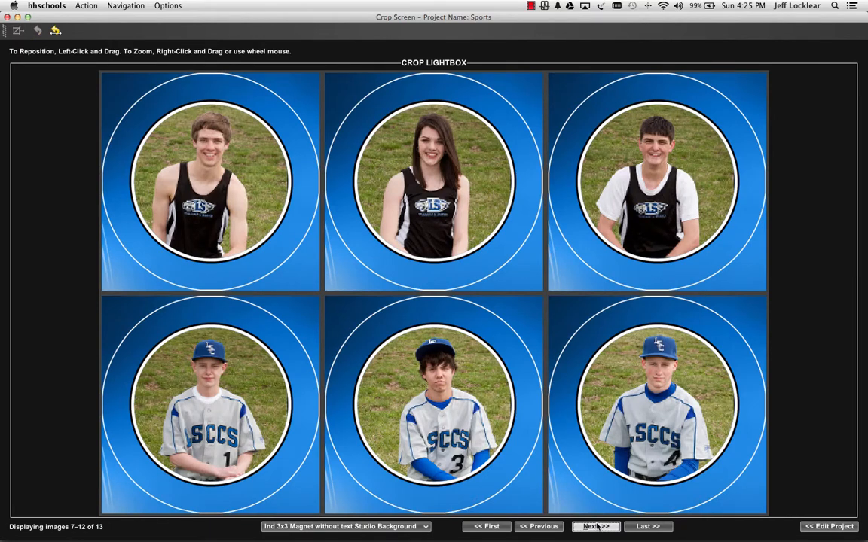
left_click_drag(482, 436, 477, 432)
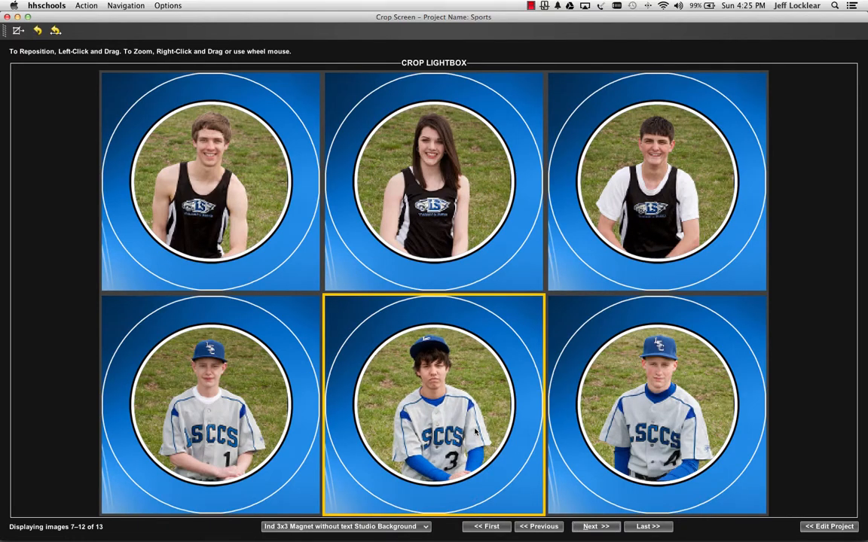
left_click(607, 527)
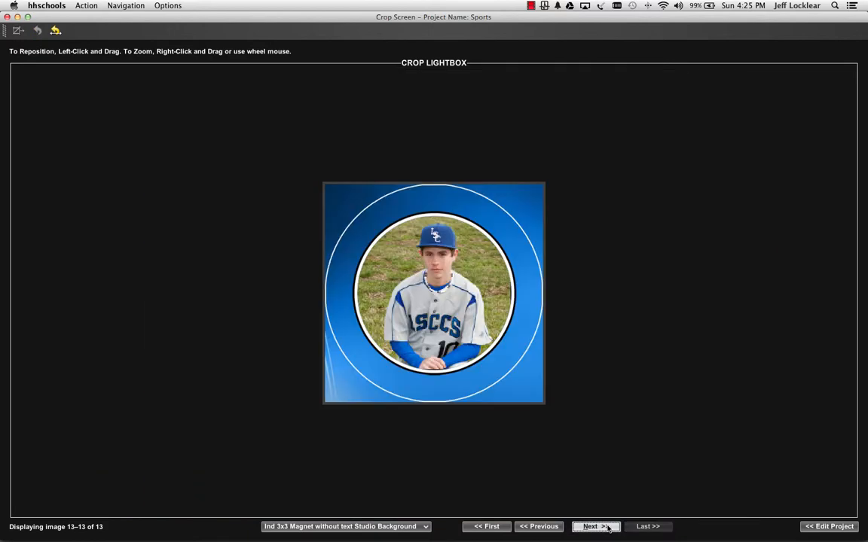
left_click(817, 526)
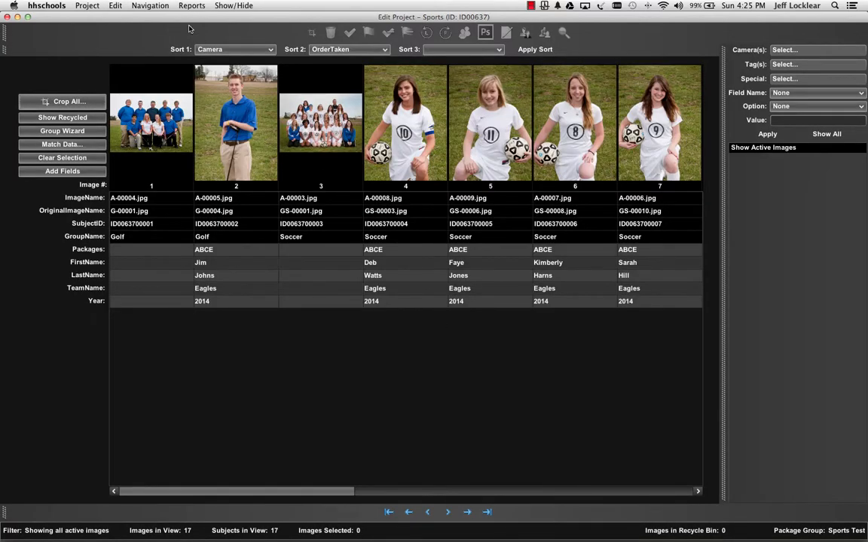
Step: Open and close the product graphics setup and the Group Wizard to review where group graphics are configured
left_click(117, 6)
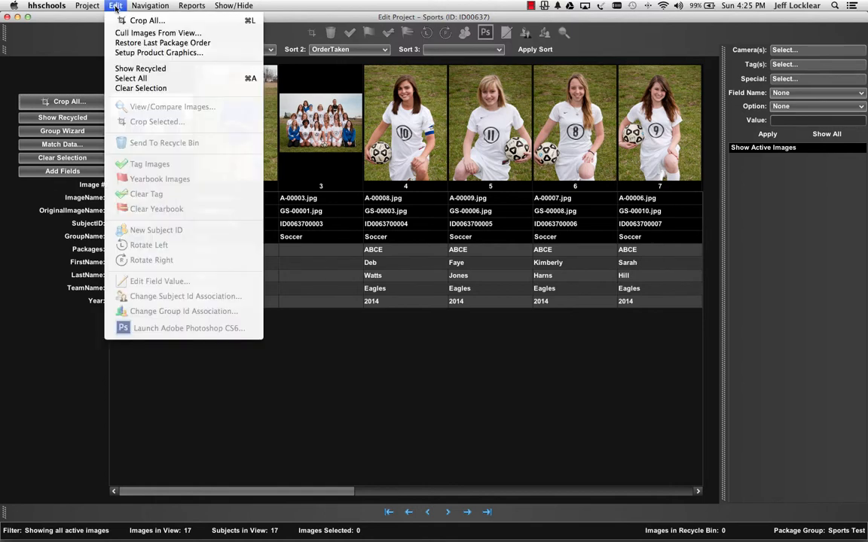
left_click(143, 54)
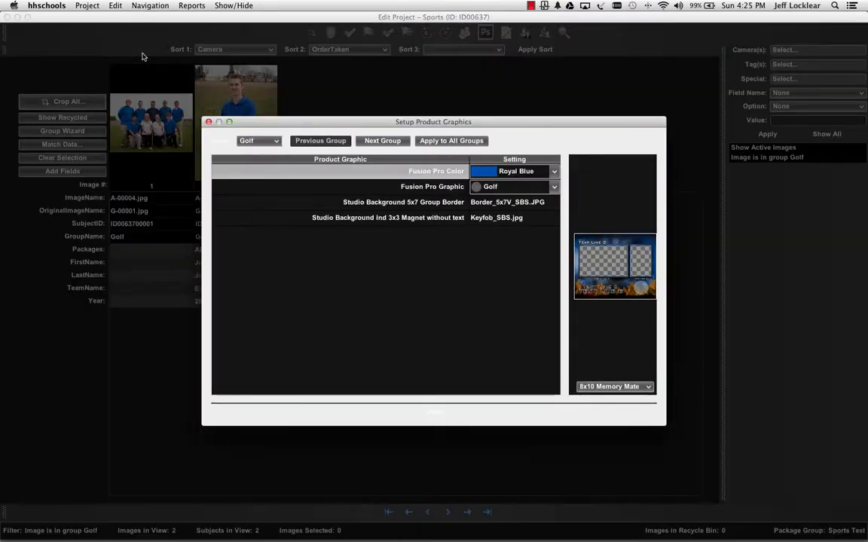
left_click(434, 412)
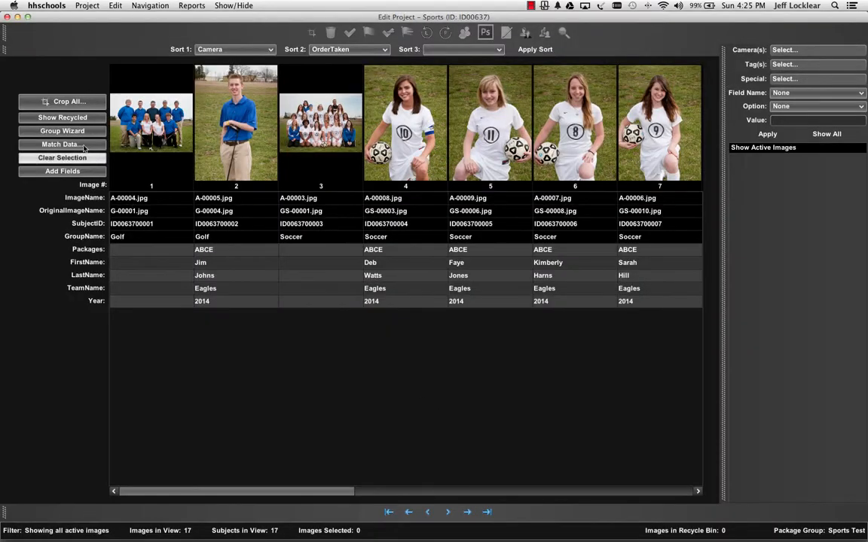
left_click(73, 132)
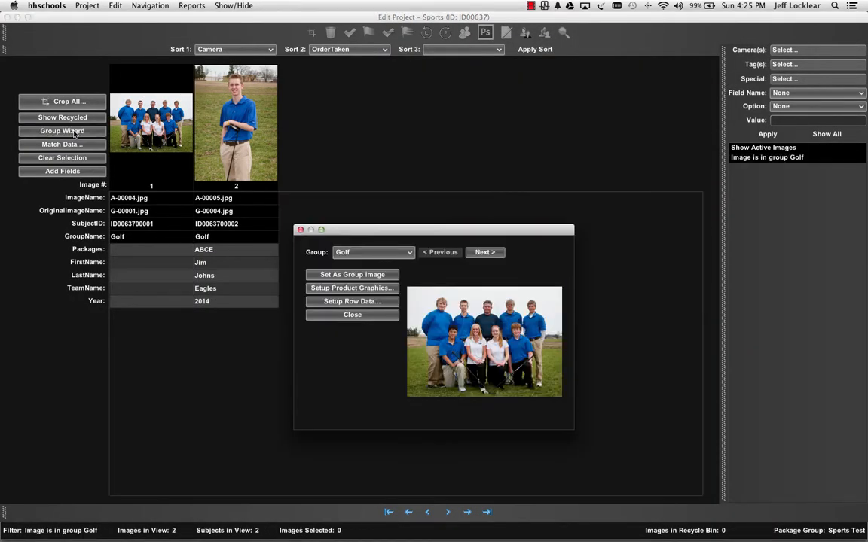
left_click(300, 230)
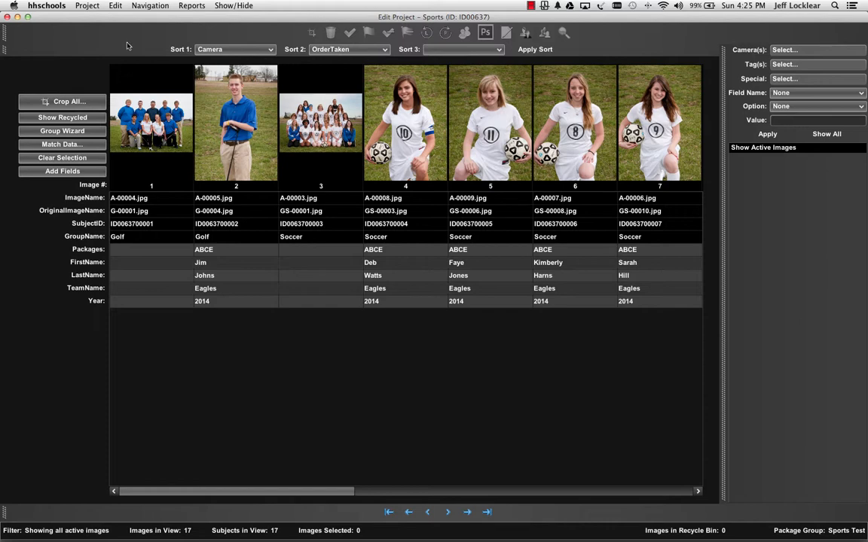
left_click(115, 5)
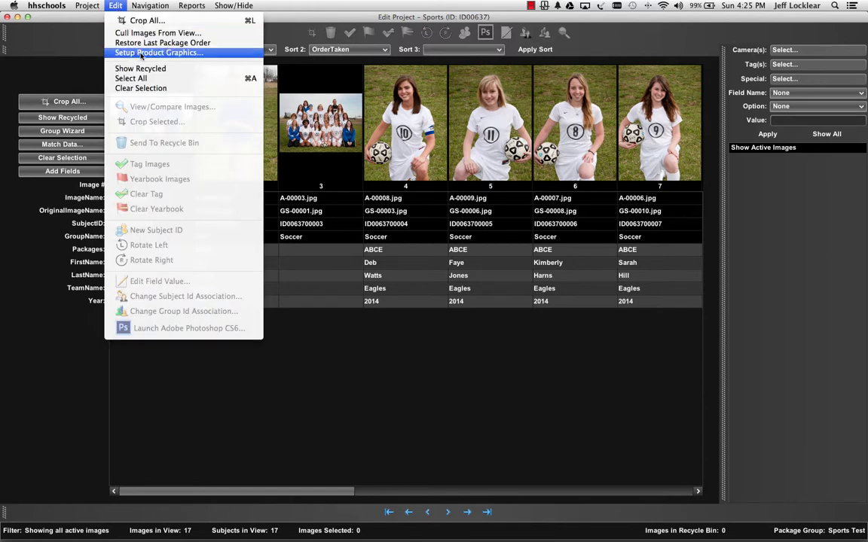